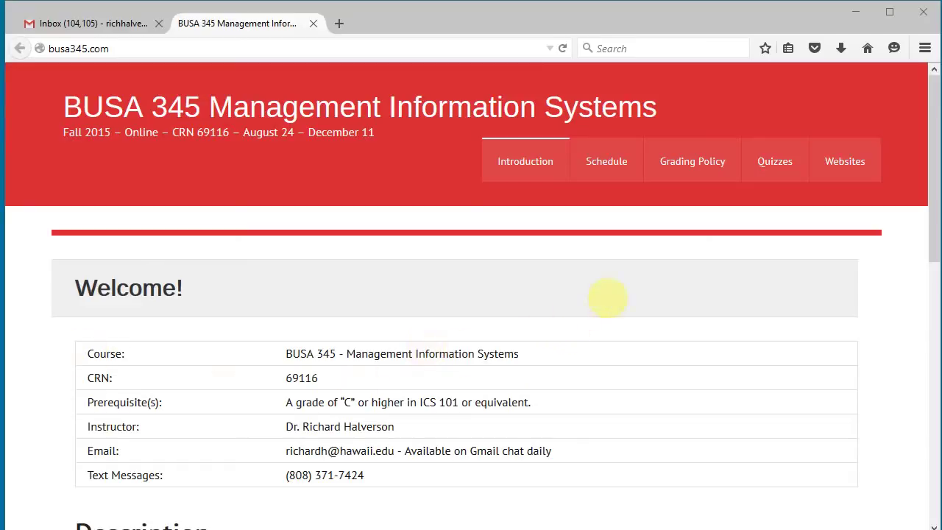
Open the BUSA 345 Websites page, visit your own site link, then return to the list
mouse_move(850, 175)
left_click(843, 163)
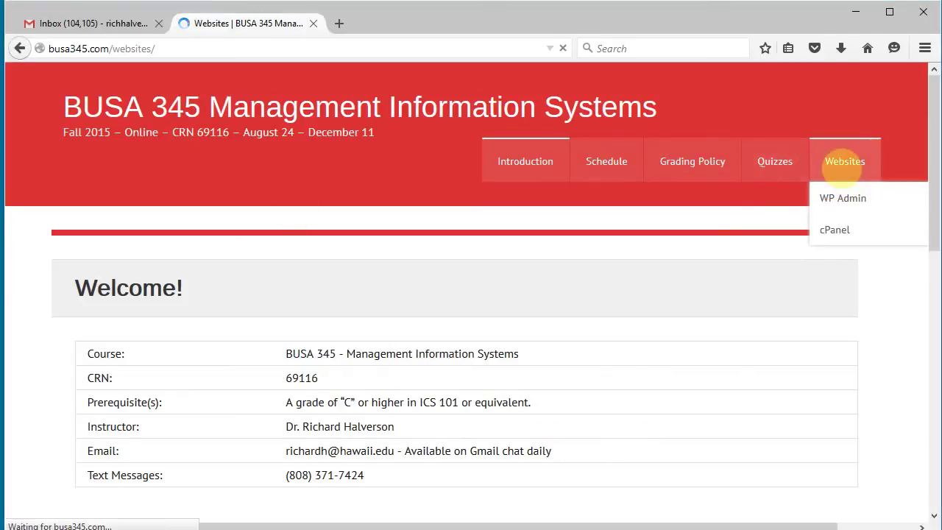
scroll(589, 243, "down", 10)
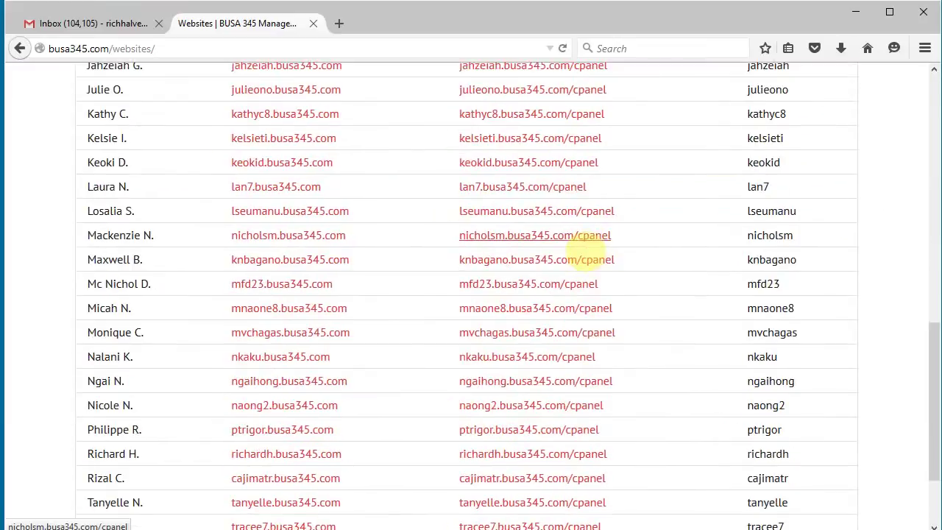
scroll(585, 251, "up", 2)
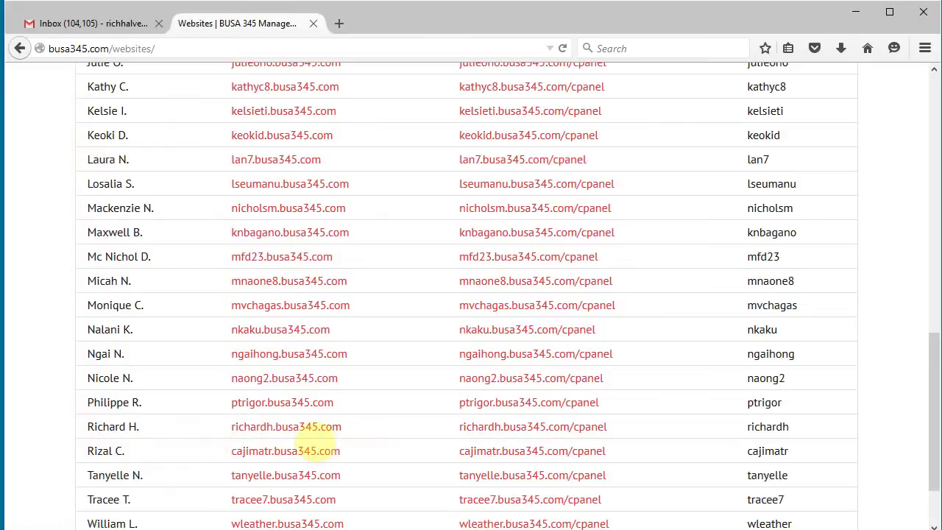
left_click(307, 428)
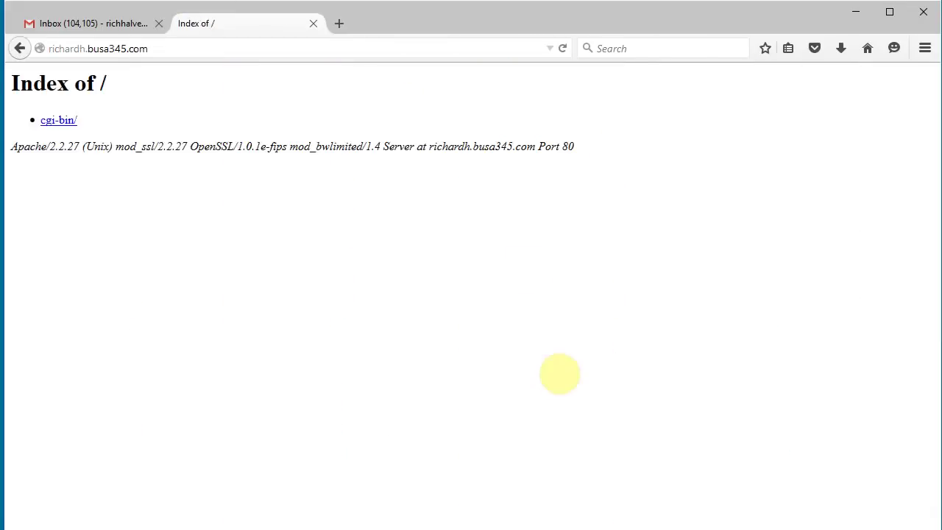
left_click(20, 48)
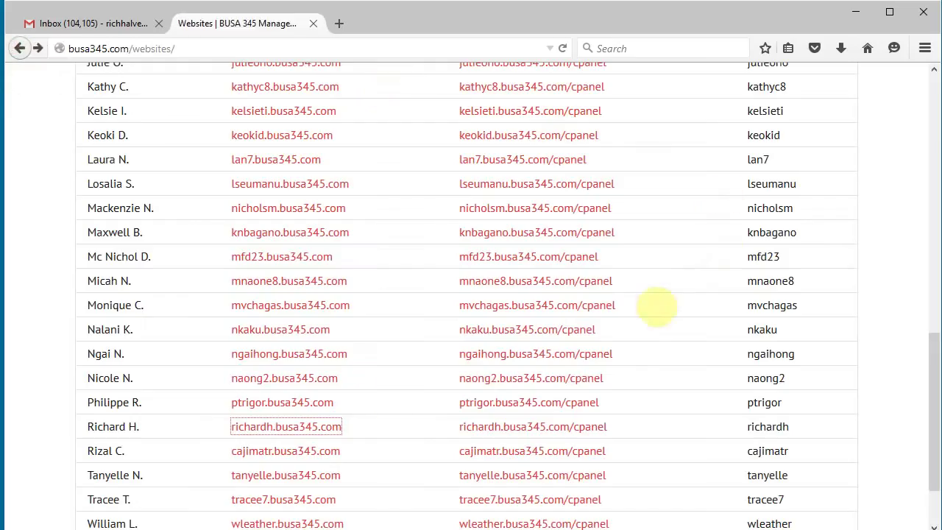
Log in to cPanel from your site's link with your account username and password
left_click(515, 427)
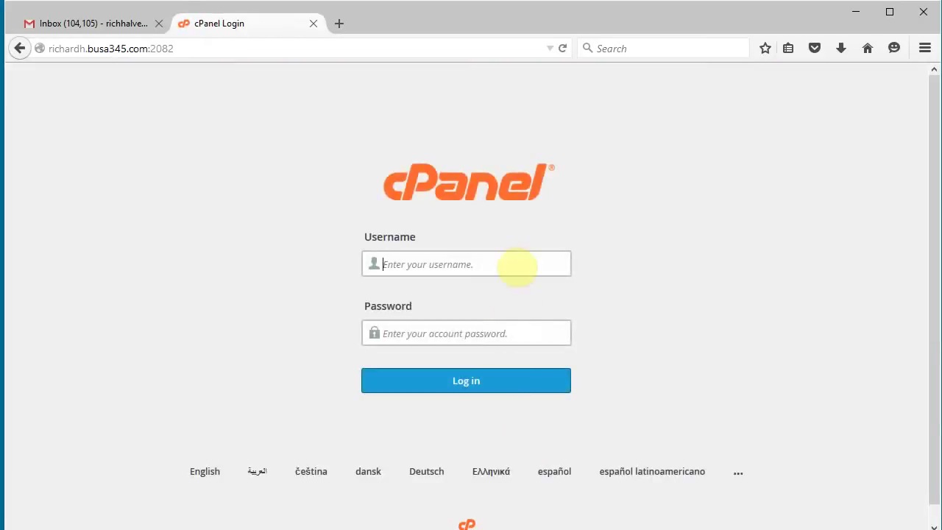
type("richardh")
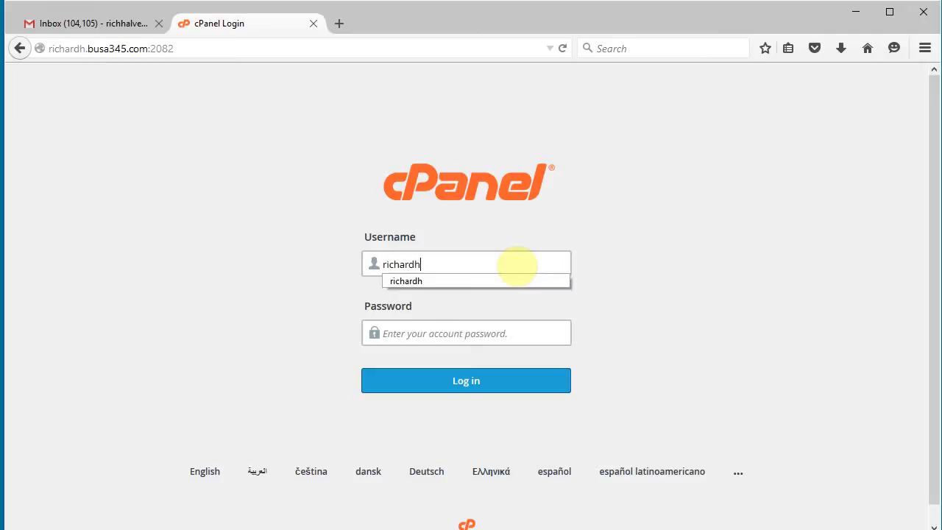
key("Tab")
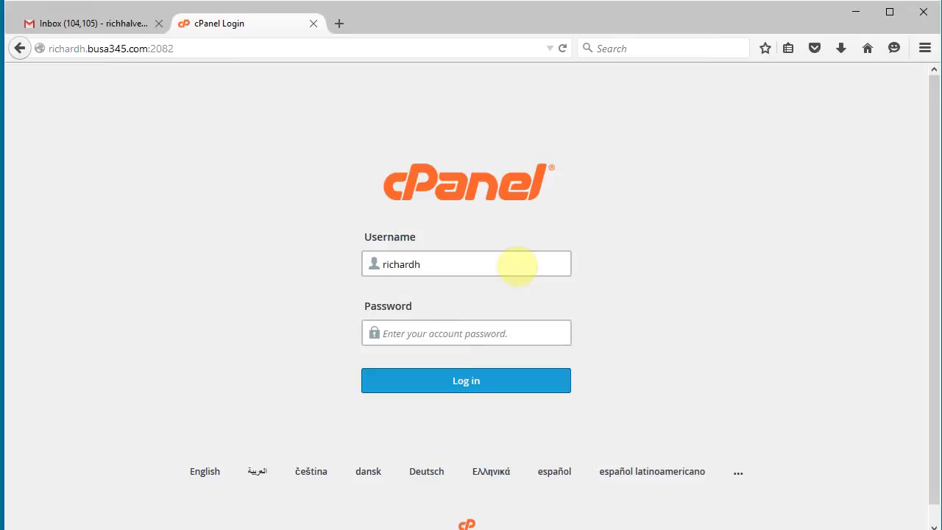
type("•")
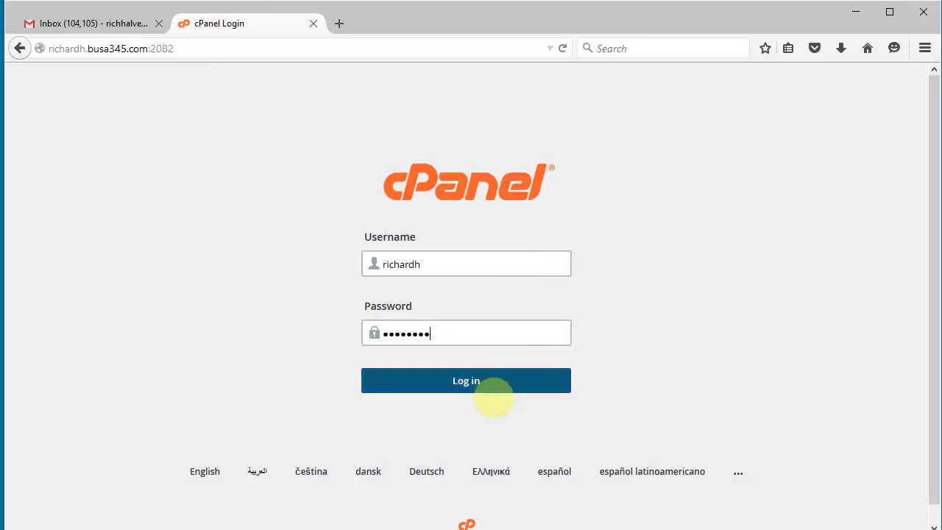
left_click(487, 389)
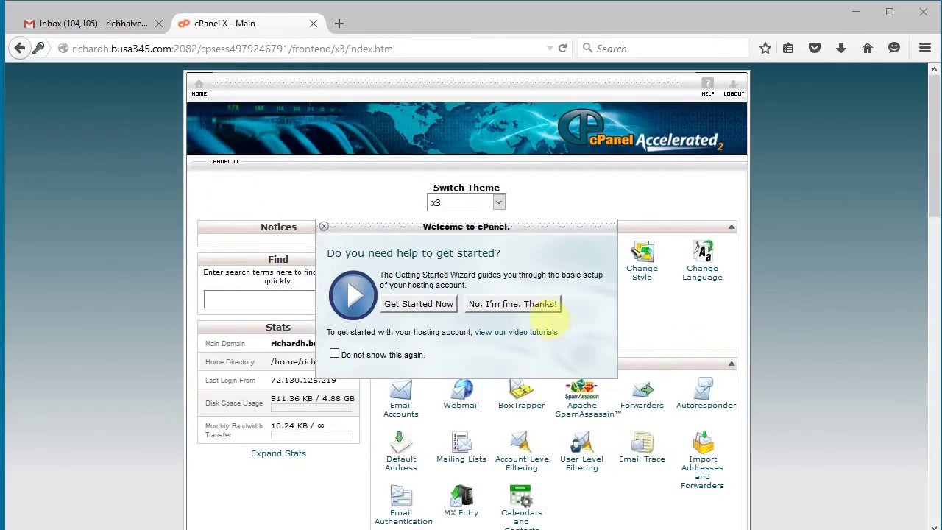
Dismiss the Welcome to cPanel prompt with 'No, I'm fine. Thanks!'
left_click(538, 303)
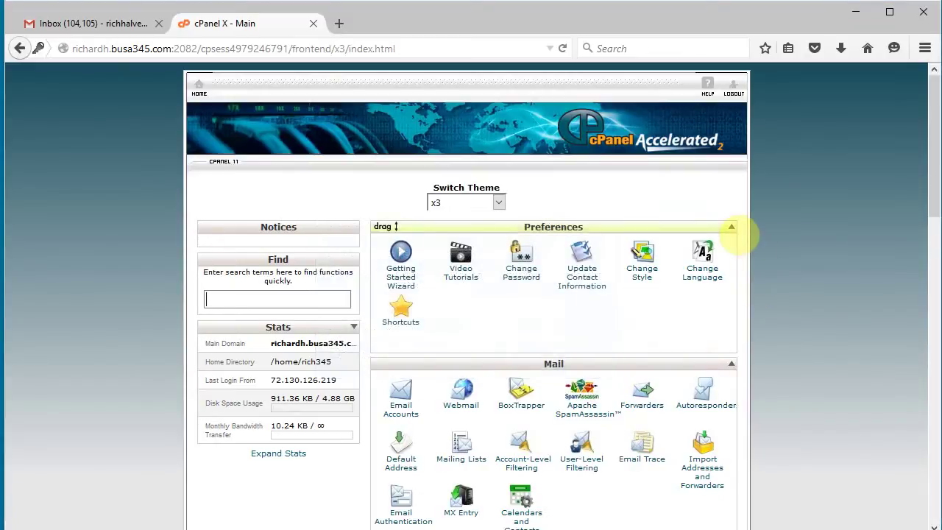
scroll(771, 265, "down", 2)
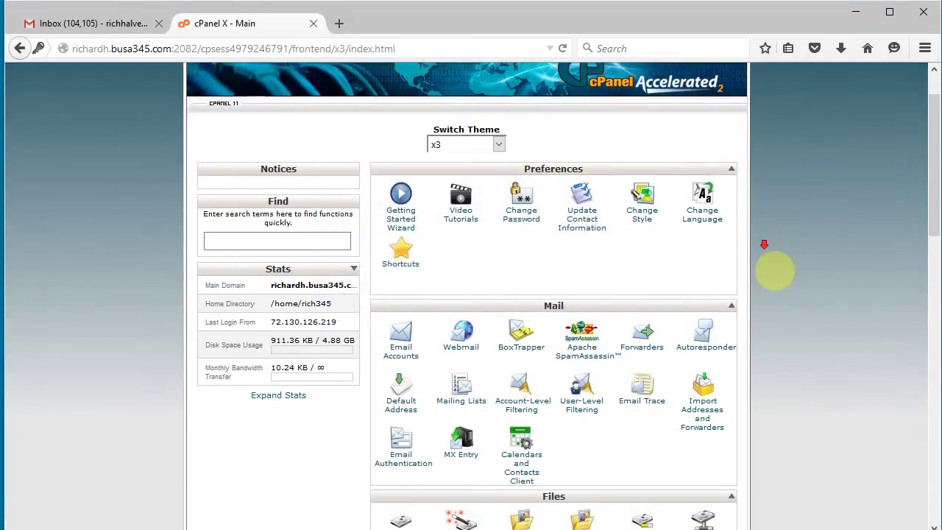
scroll(736, 258, "up", 2)
Scroll down to Software and Services and launch Fantastico F3
scroll(621, 252, "down", 2)
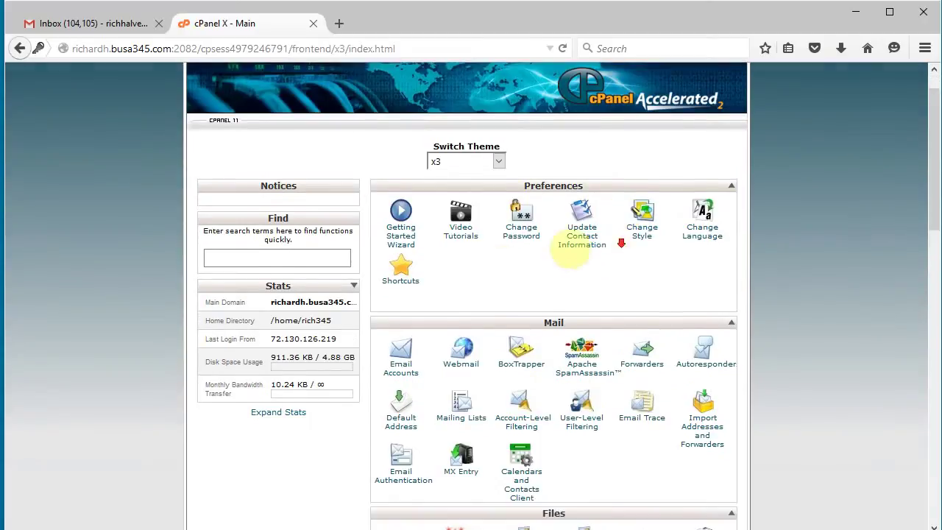
scroll(648, 274, "down", 3)
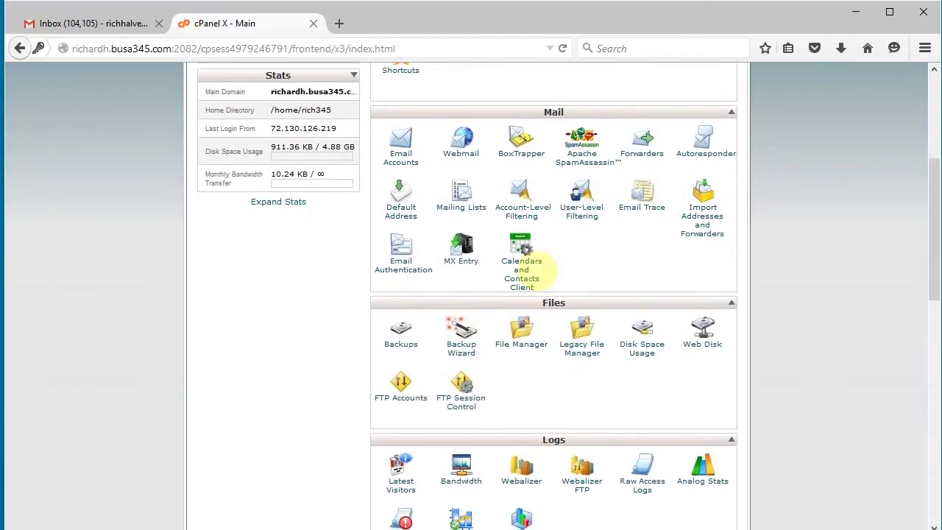
scroll(665, 263, "down", 4)
scroll(604, 206, "down", 2)
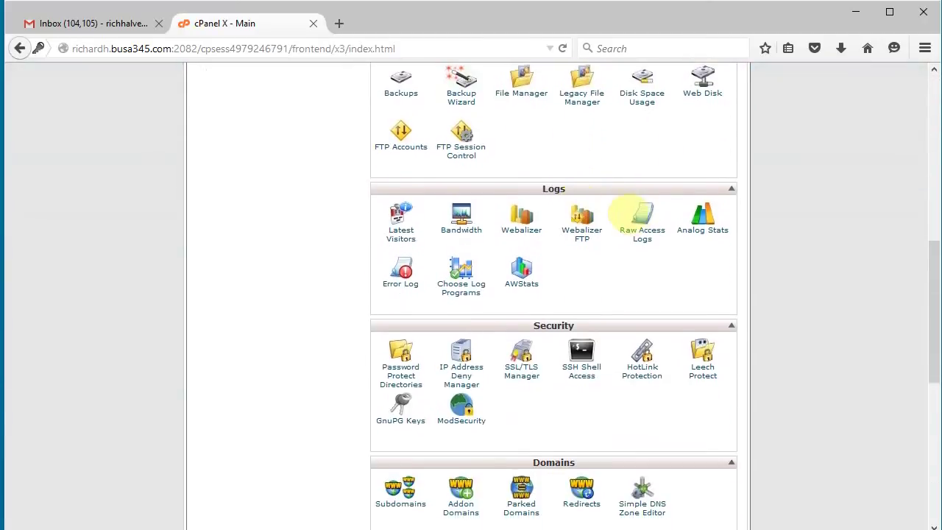
scroll(631, 207, "down", 2)
scroll(647, 214, "down", 2)
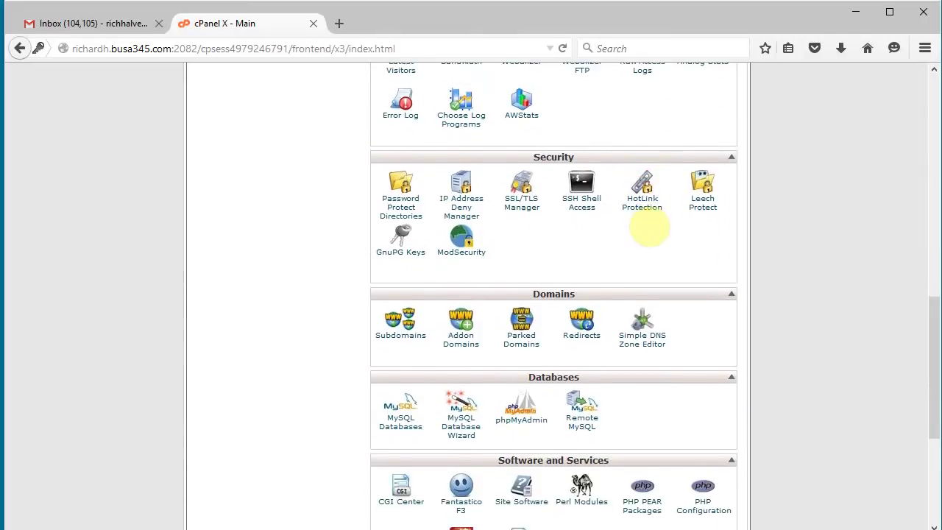
scroll(646, 217, "down", 4)
scroll(642, 245, "down", 2)
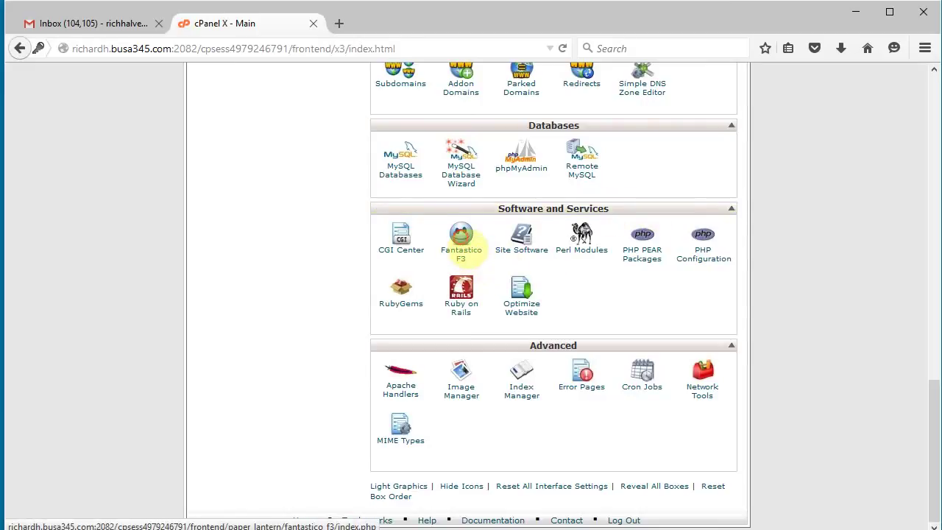
left_click(461, 242)
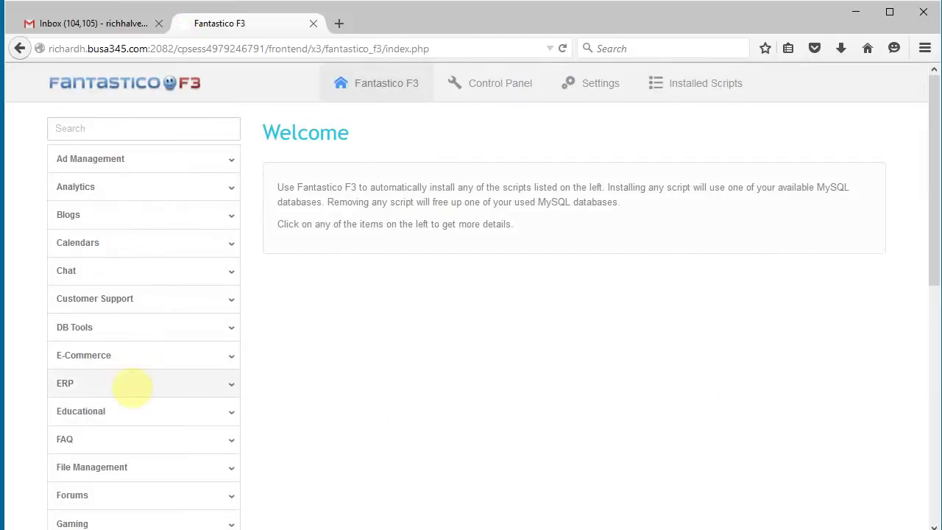
Open WordPress under the Blogs category and start installing a new copy of 4.1.1
left_click(156, 215)
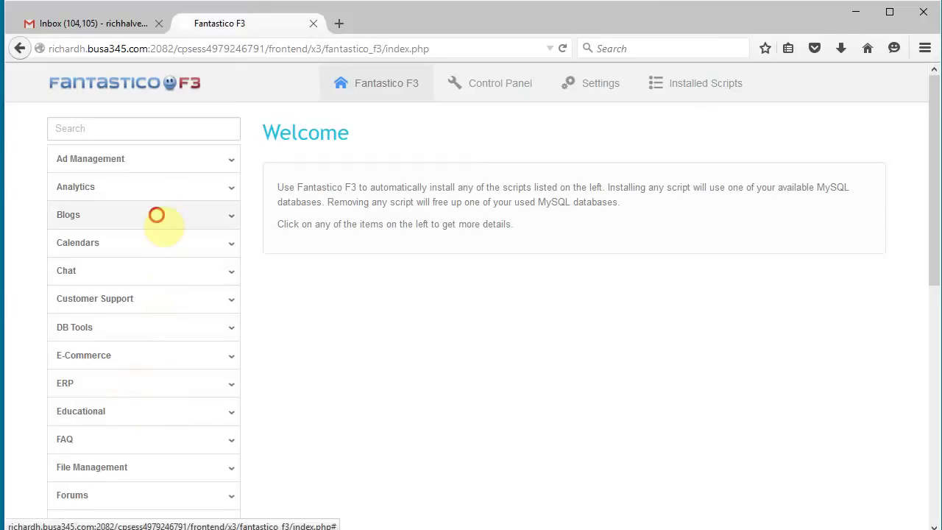
scroll(142, 354, "down", 10)
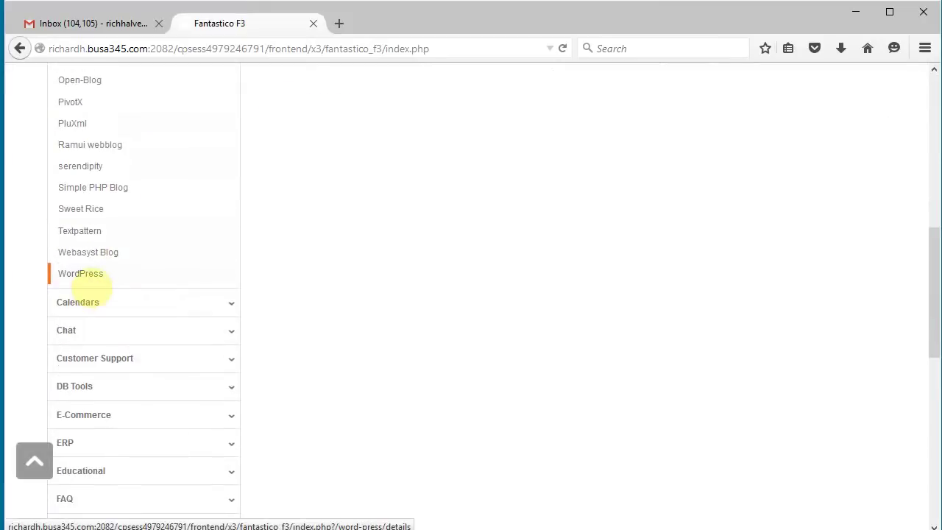
left_click(84, 274)
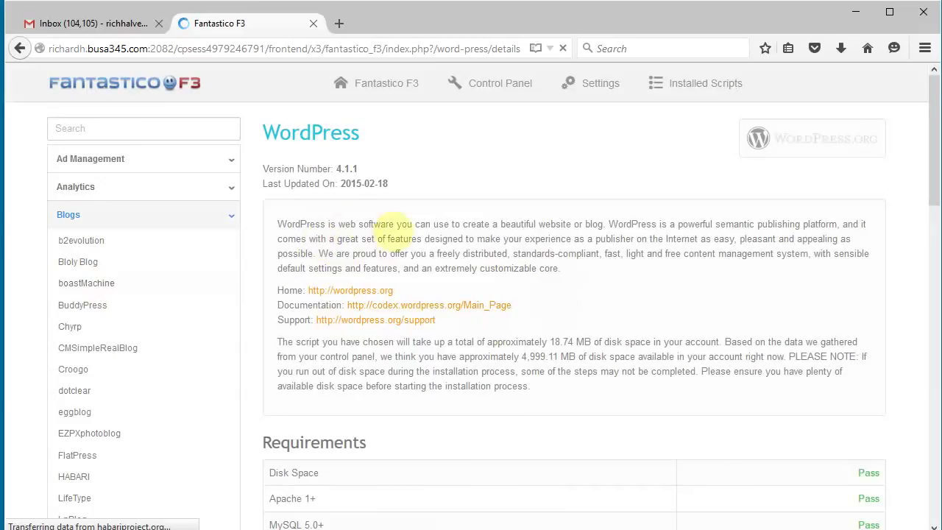
scroll(615, 265, "down", 3)
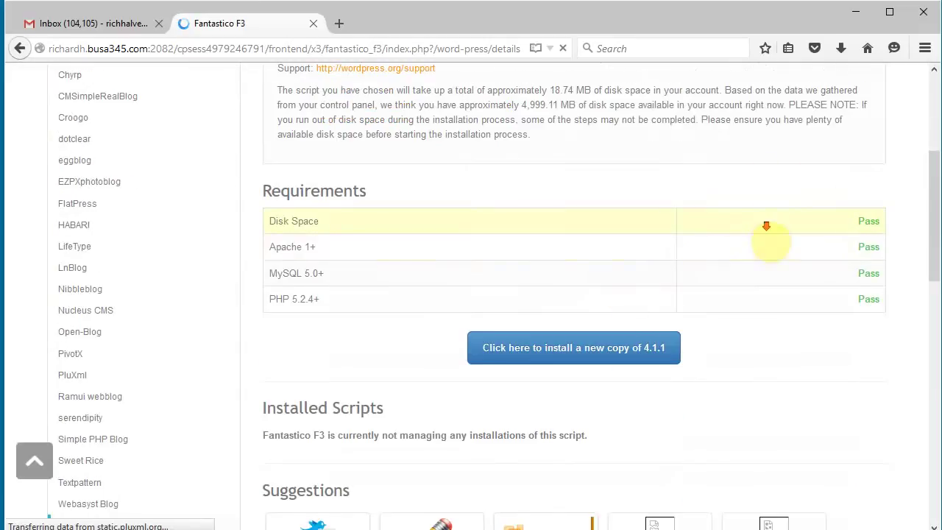
scroll(769, 235, "down", 2)
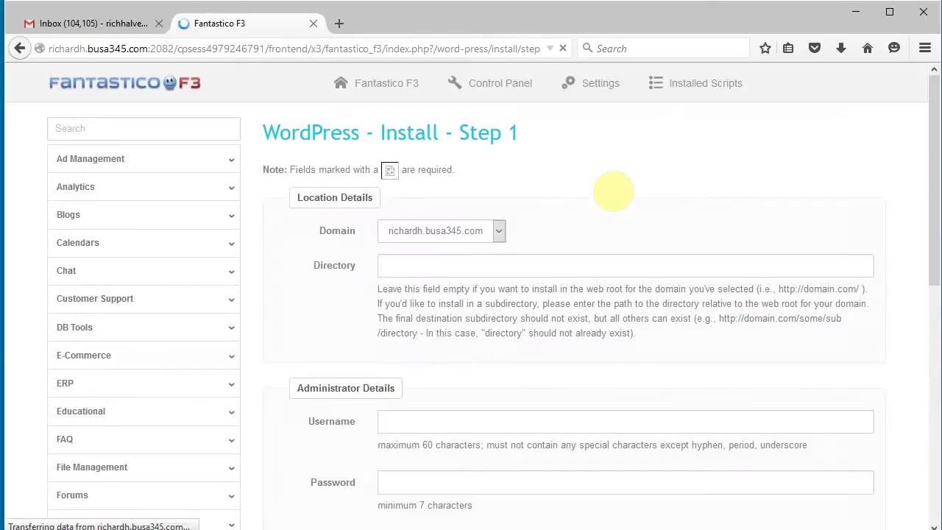
Enter the admin username, password and suggested email, title 'My Cool Website', and submit
scroll(633, 194, "down", 1)
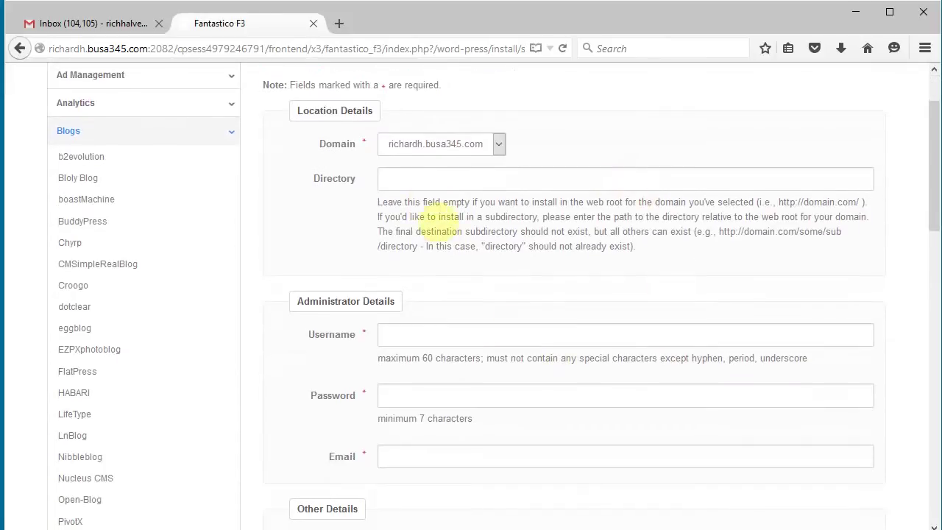
left_click(441, 333)
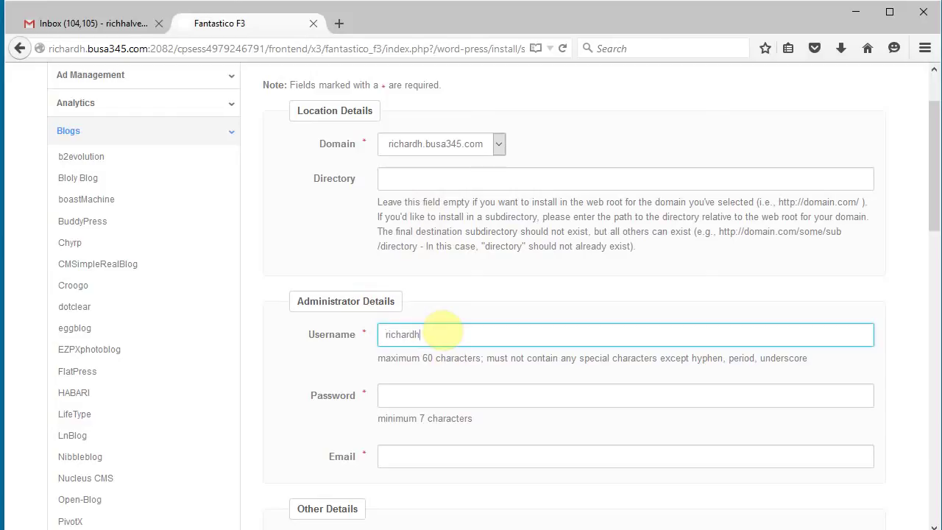
key("Tab")
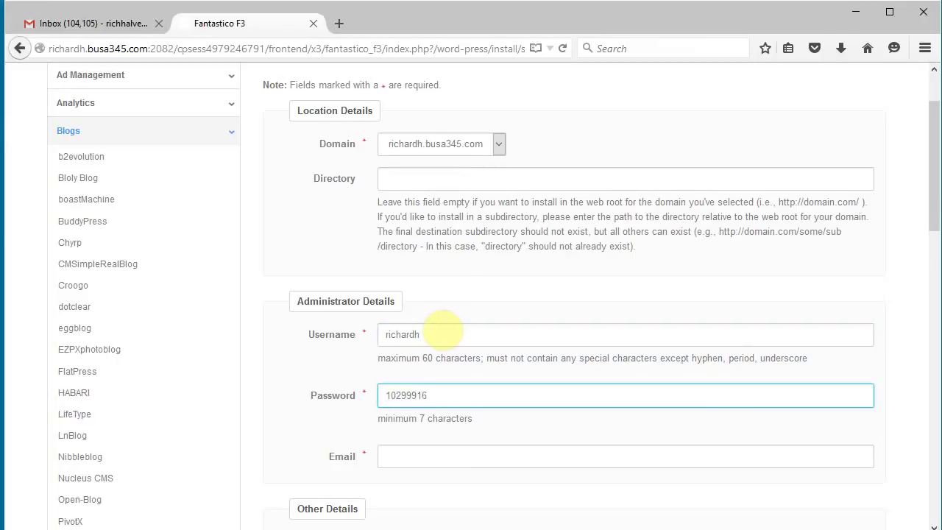
left_click(472, 459)
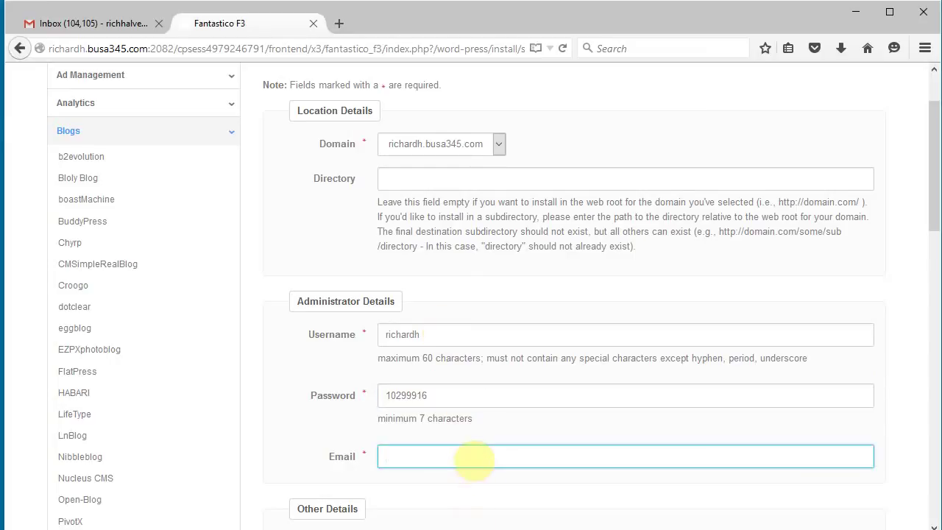
type("richardh")
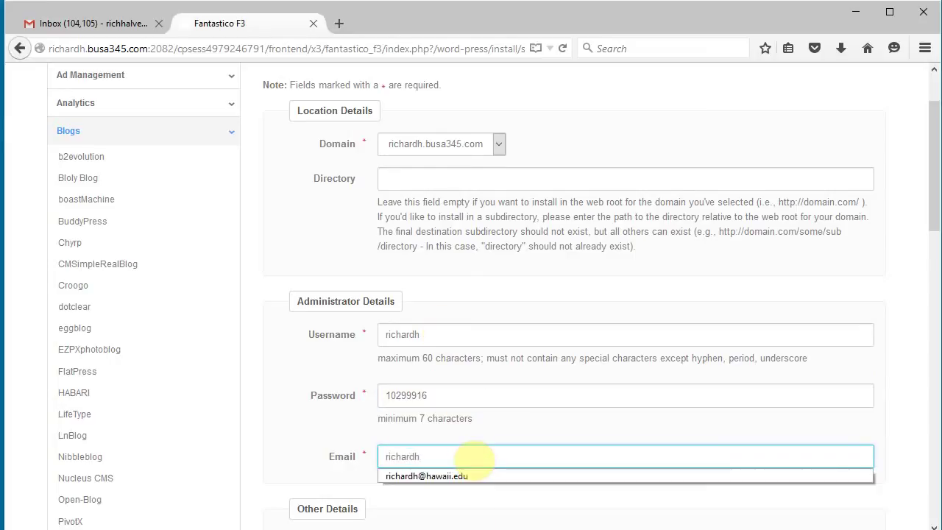
key("Down")
key("Tab")
scroll(485, 468, "down", 3)
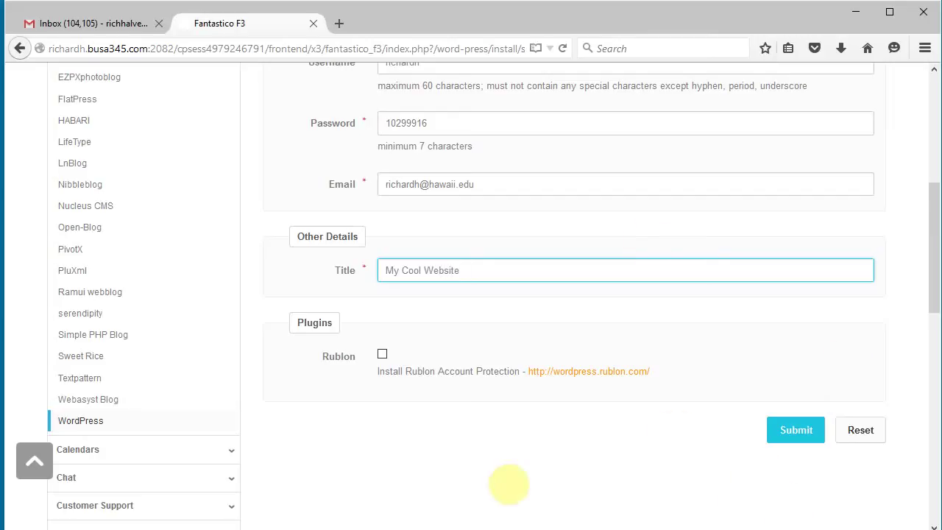
left_click(801, 436)
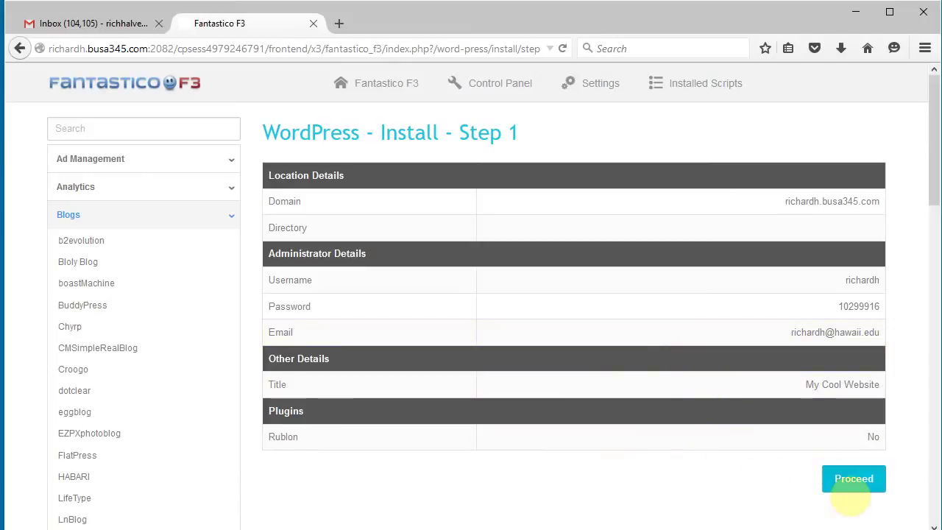
Proceed with installing WordPress from Install Step 1
left_click(848, 480)
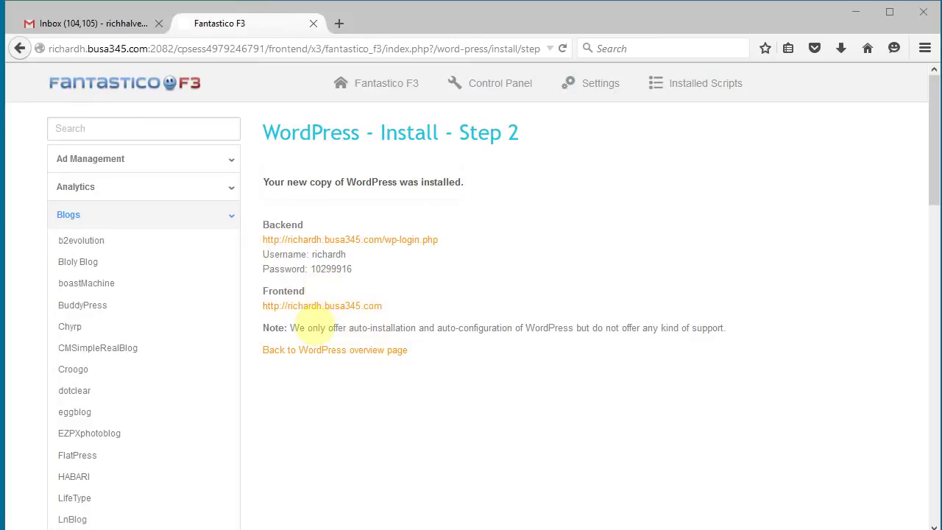
Open the new site's front end, then trim the address to reach busa345.com
left_click(301, 306)
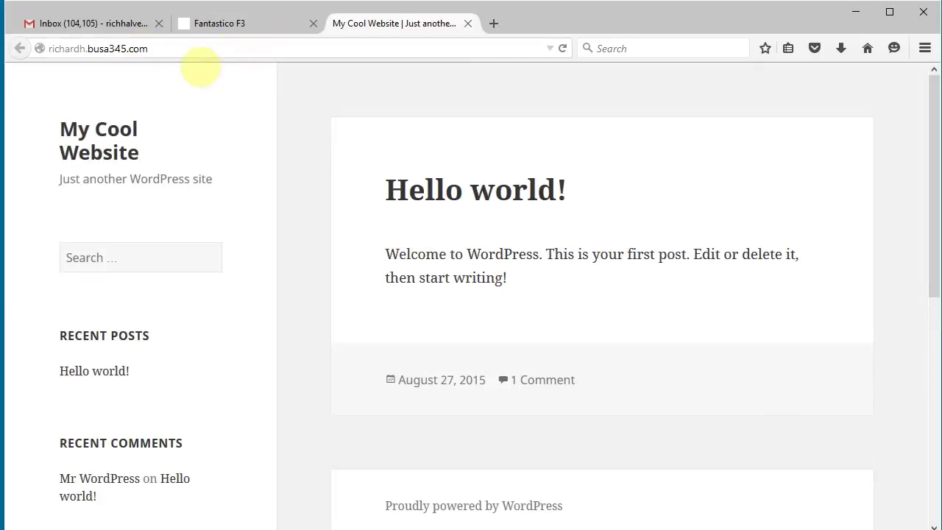
left_click(68, 51)
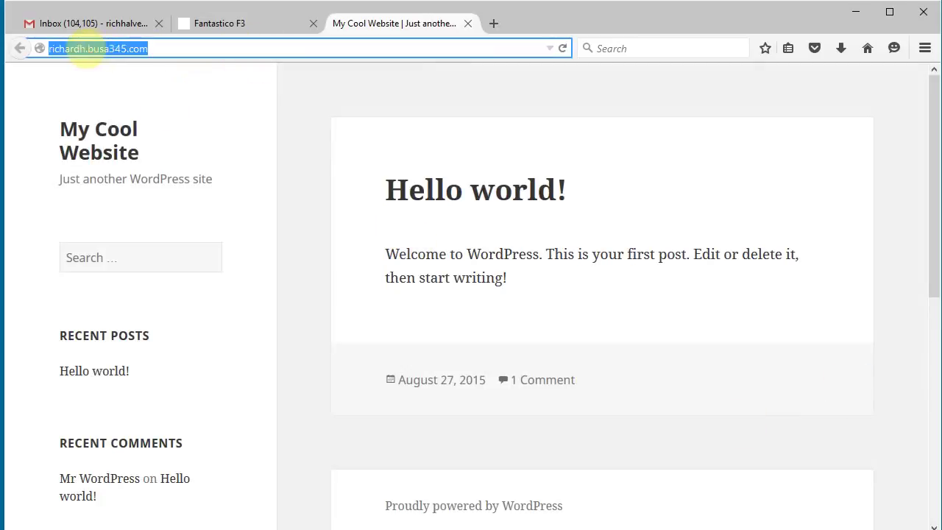
key("Return")
left_click(84, 47)
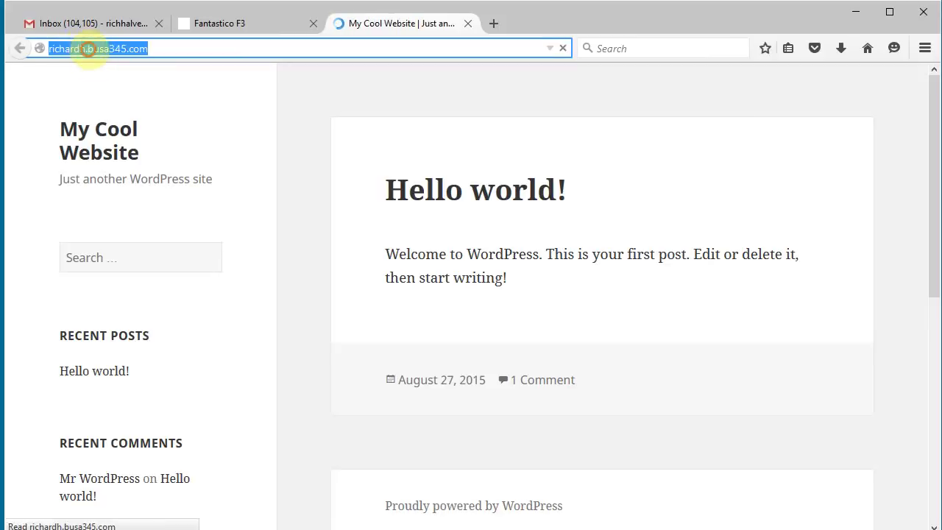
left_click(87, 48)
left_click_drag(87, 49, 44, 49)
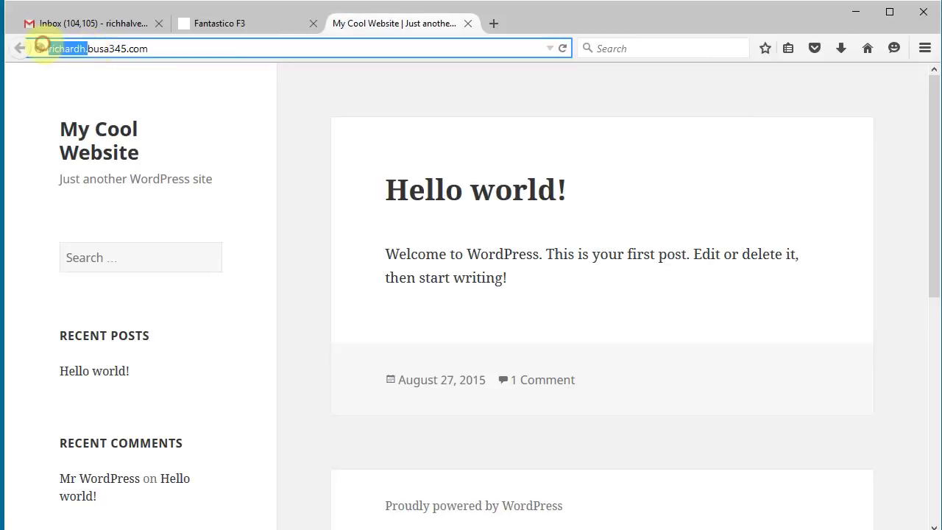
key("BackSpace")
key("Return")
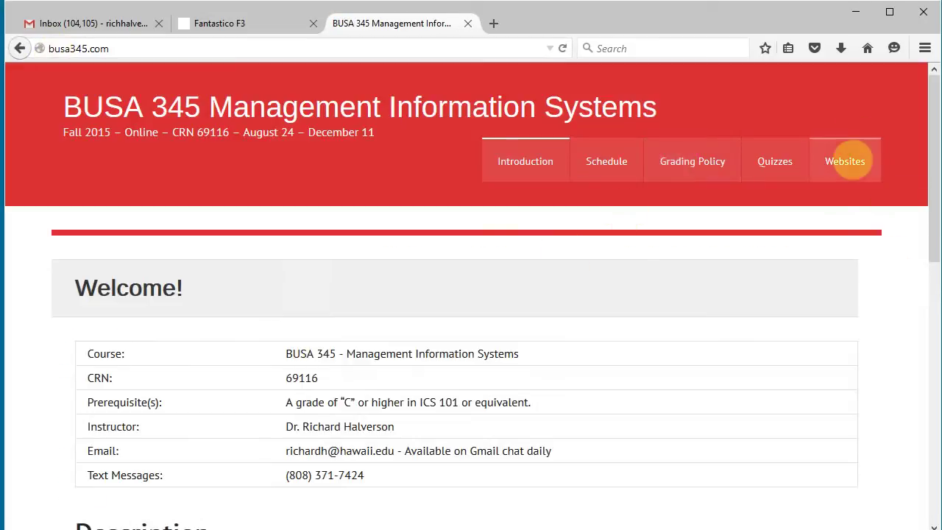
Open your site from the Websites list and scroll its My Cool Website front page
left_click(842, 198)
scroll(568, 290, "down", 10)
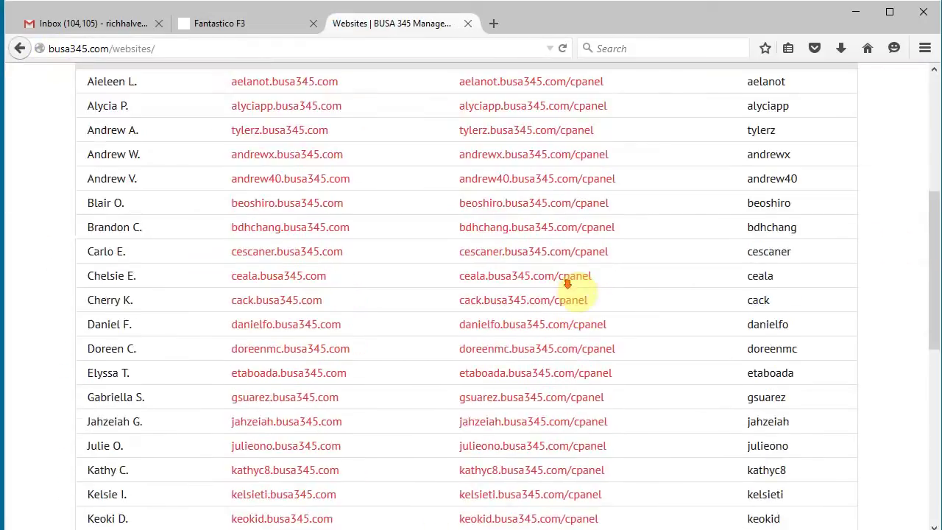
scroll(574, 285, "down", 2)
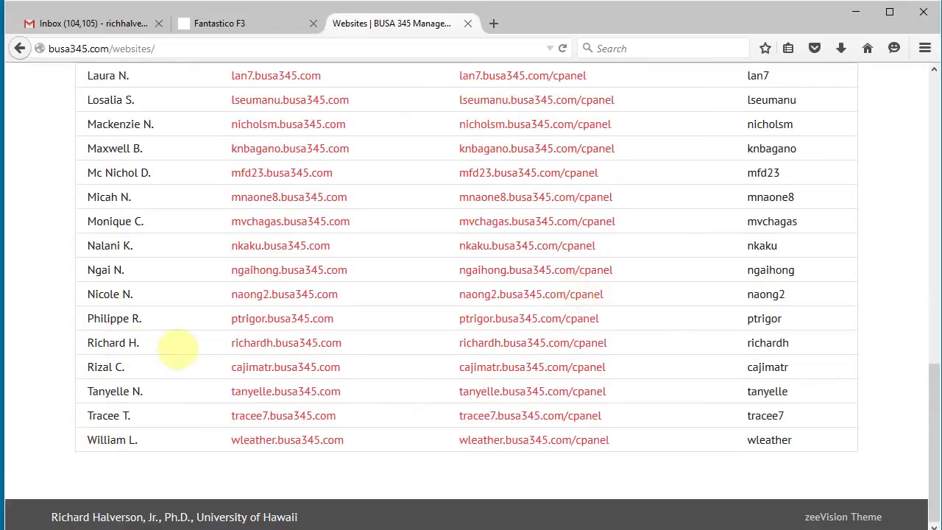
left_click(286, 343)
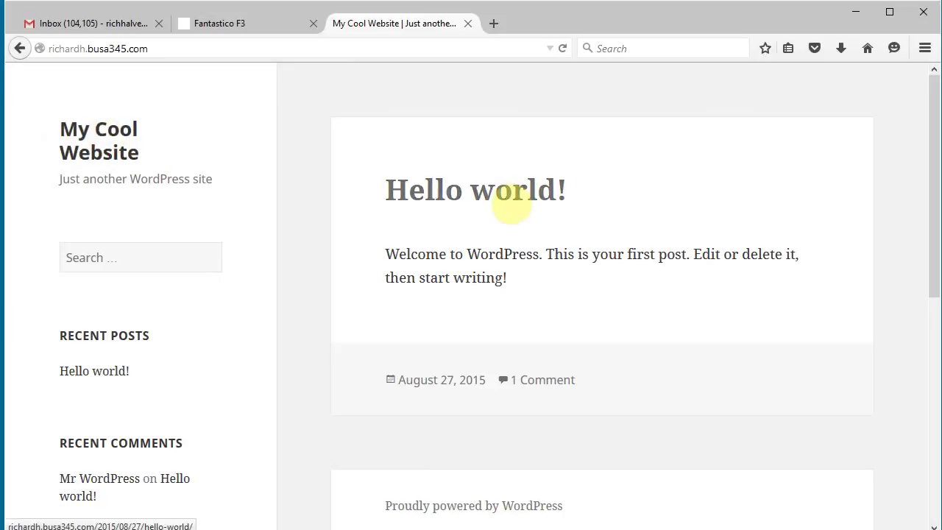
scroll(546, 234, "down", 1)
scroll(547, 224, "up", 1)
scroll(547, 225, "down", 3)
scroll(547, 228, "up", 3)
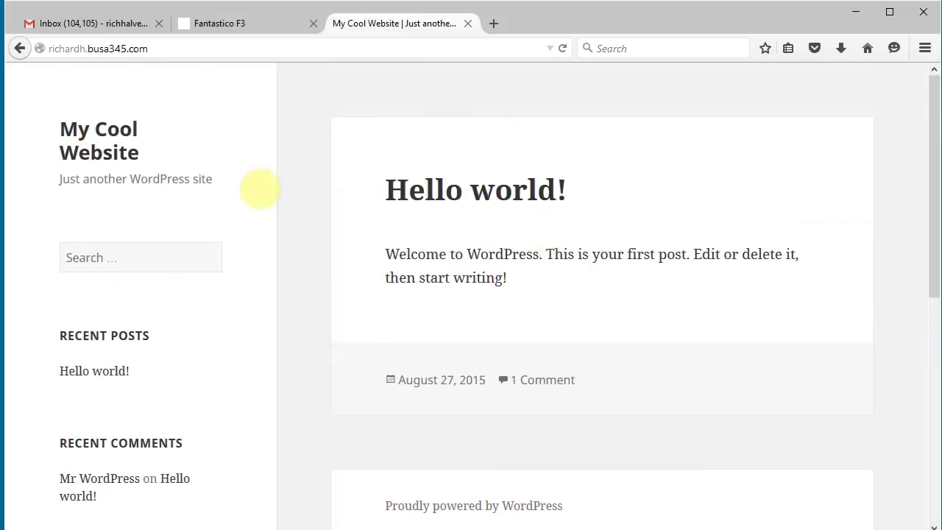
scroll(431, 172, "down", 2)
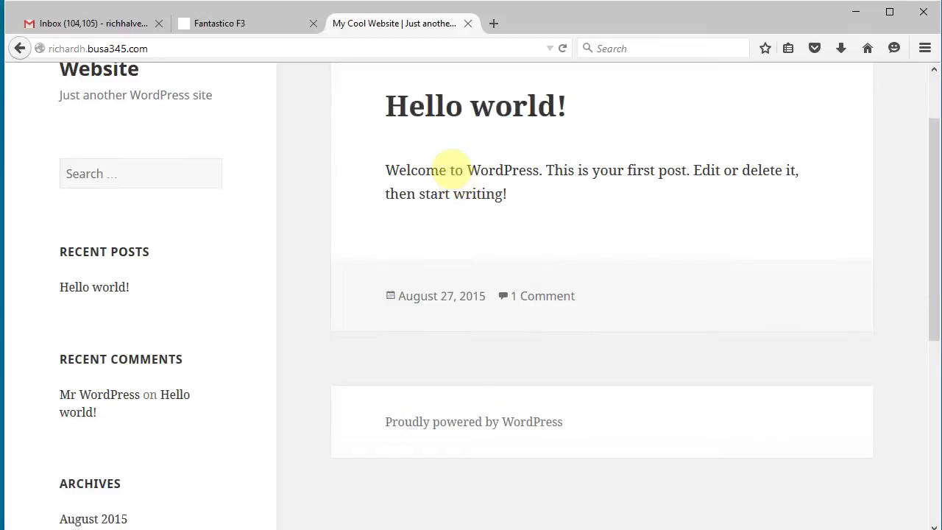
scroll(252, 168, "up", 2)
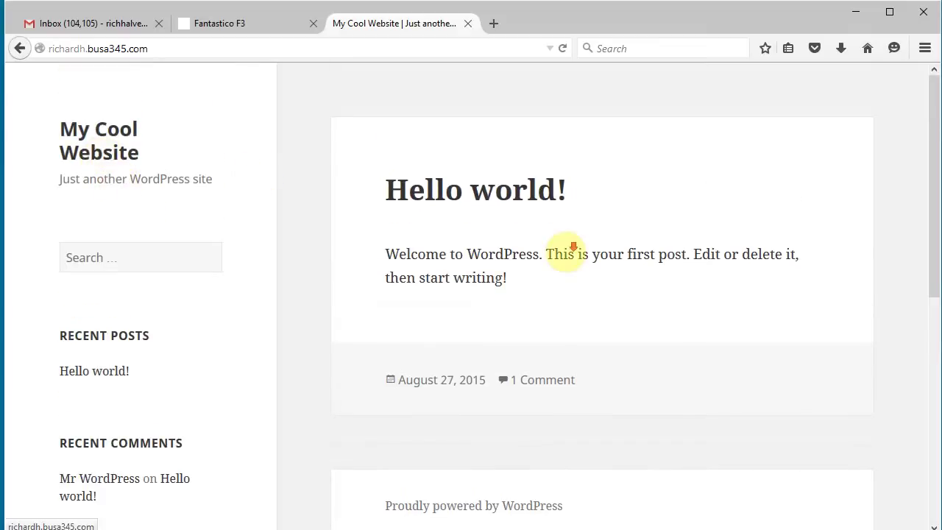
scroll(573, 247, "down", 8)
scroll(567, 220, "up", 2)
scroll(559, 206, "down", 4)
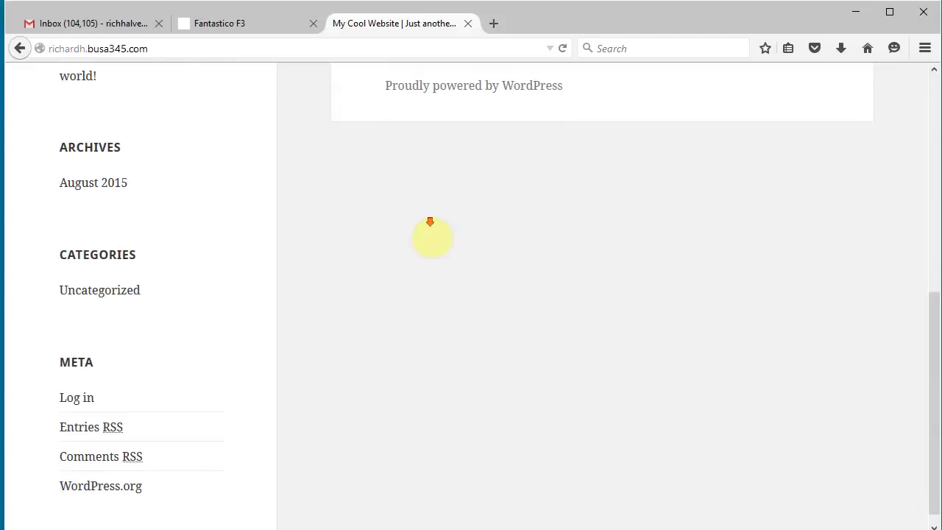
scroll(430, 221, "down", 1)
Log in to the WordPress admin via Meta > Log in with the administrator credentials
left_click(76, 384)
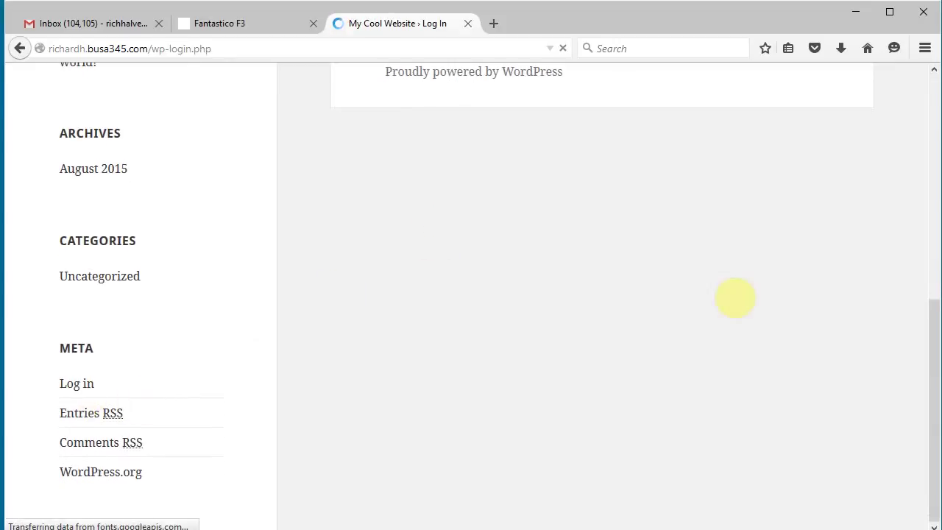
left_click(810, 267)
left_click(503, 276)
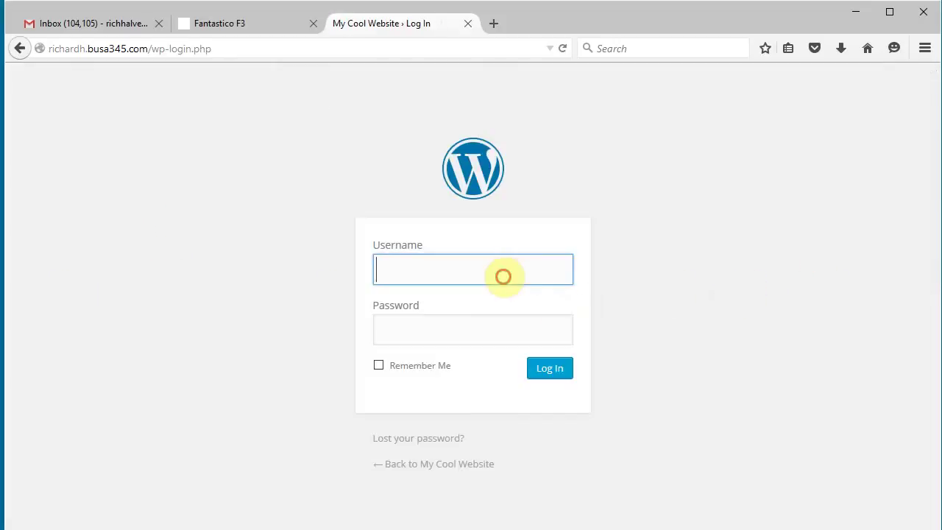
type("richard")
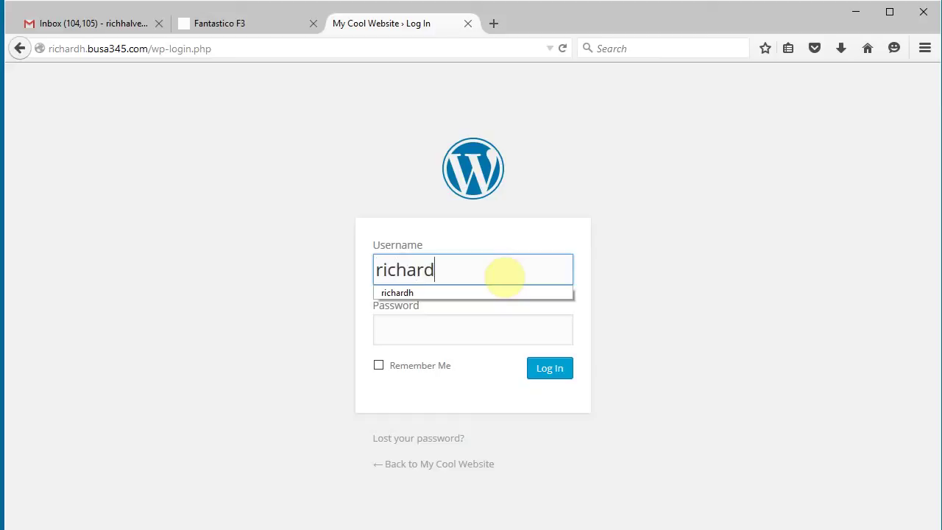
type("h")
key("Tab")
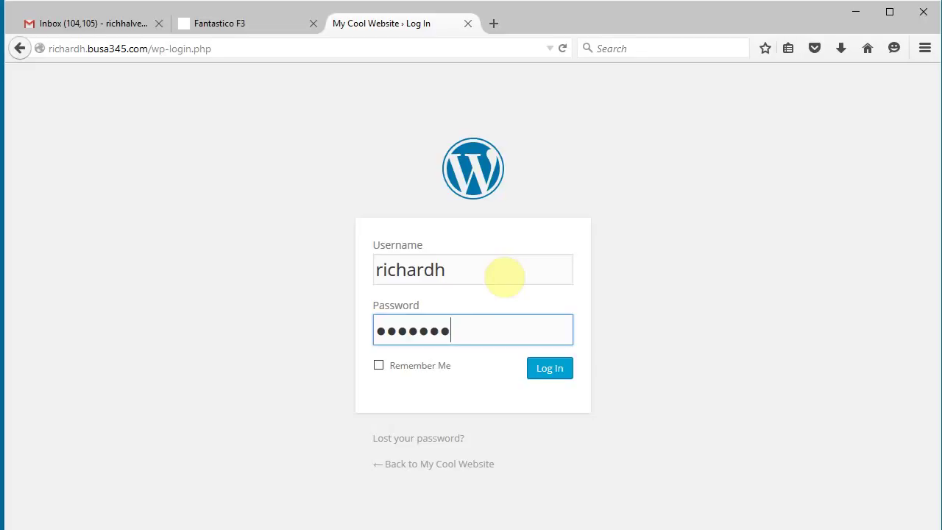
left_click(560, 370)
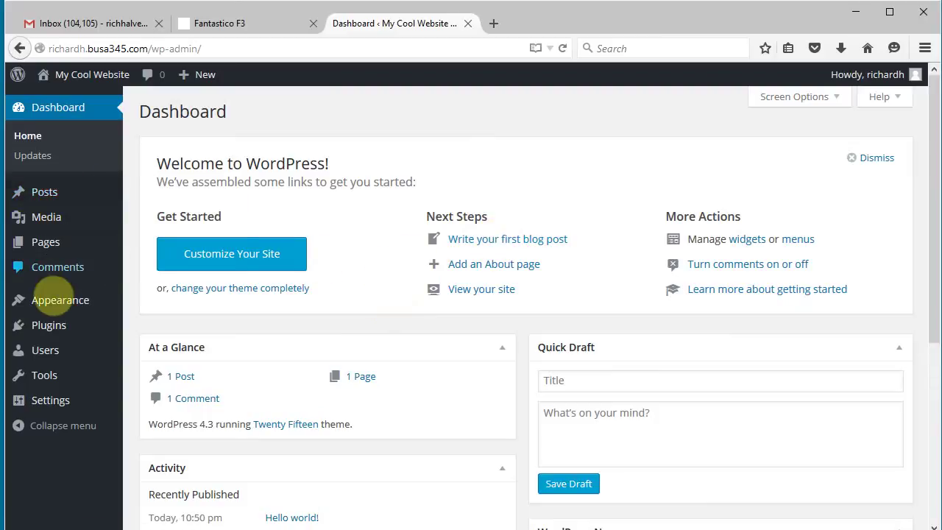
Open Appearance > Themes to view Twenty Fifteen, Twenty Fourteen and Twenty Thirteen
mouse_move(50, 310)
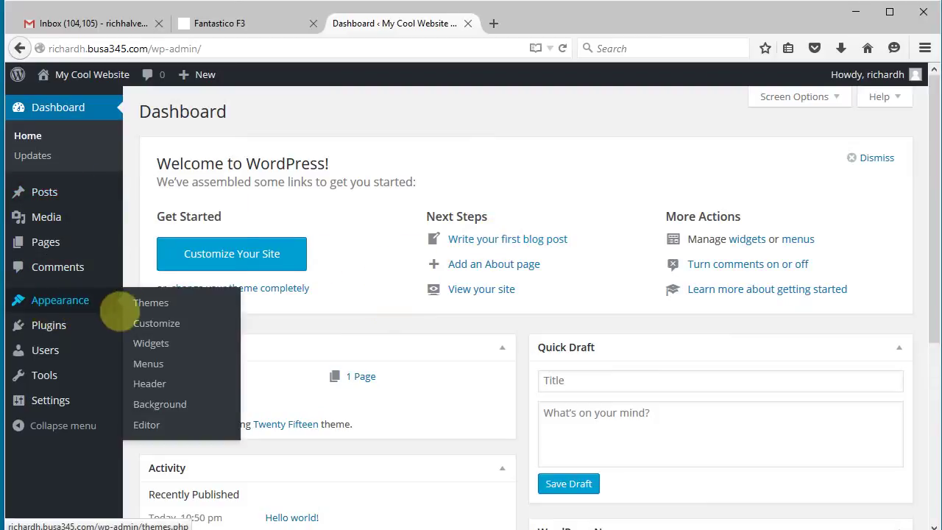
left_click(184, 305)
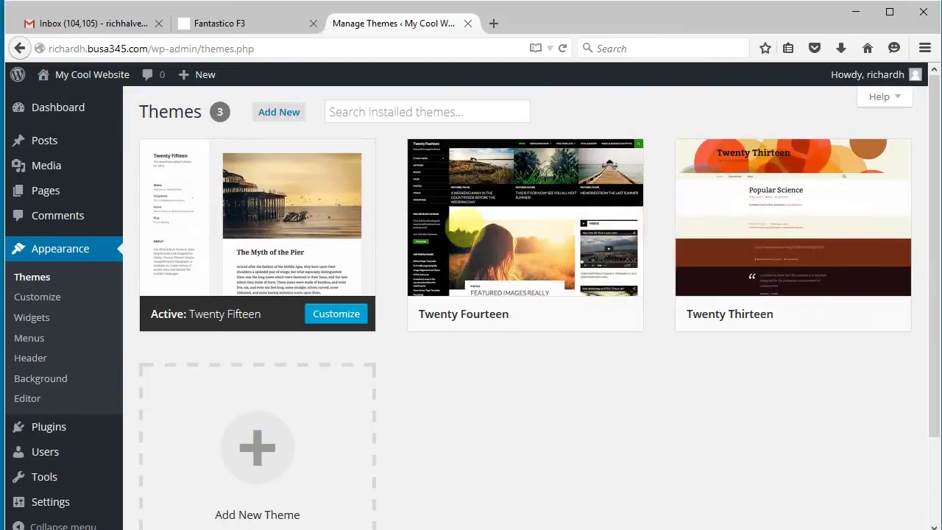
scroll(761, 361, "down", 1)
scroll(761, 349, "up", 1)
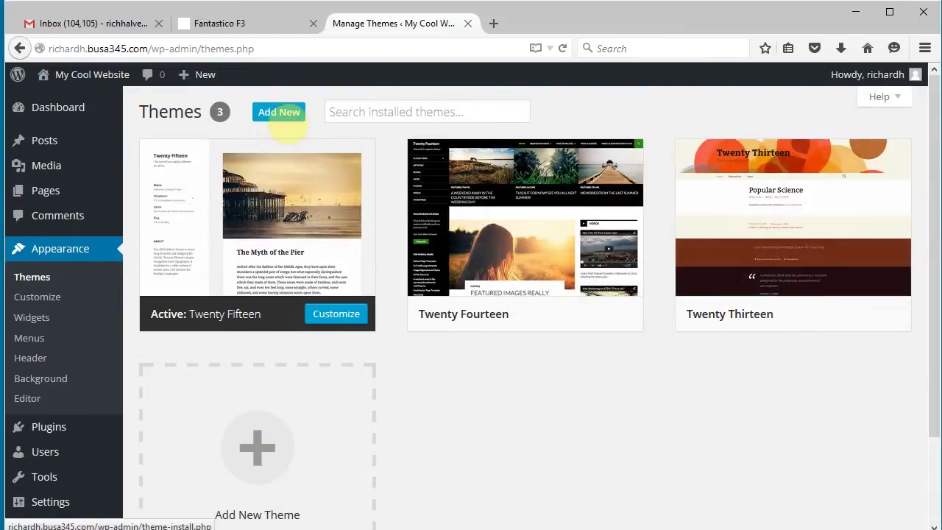
Open the Add Themes page and browse the featured themes
left_click(281, 112)
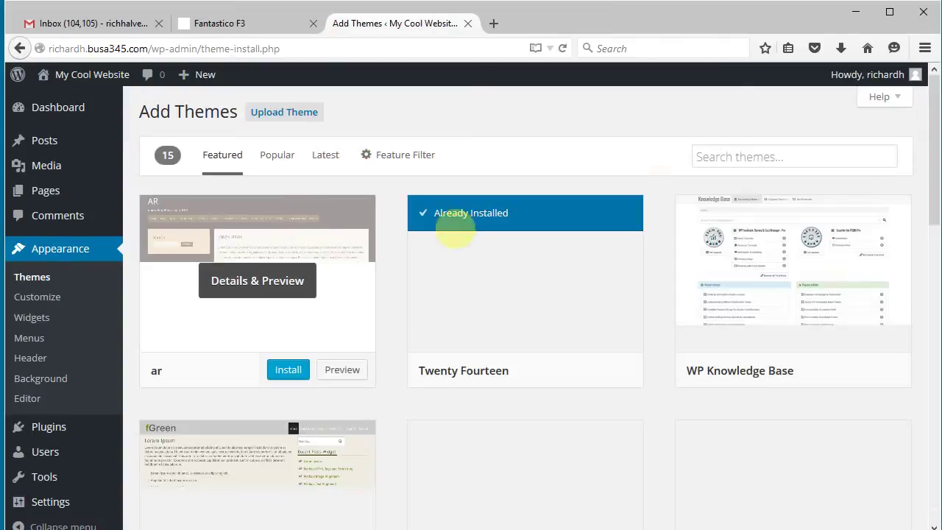
scroll(620, 323, "down", 1)
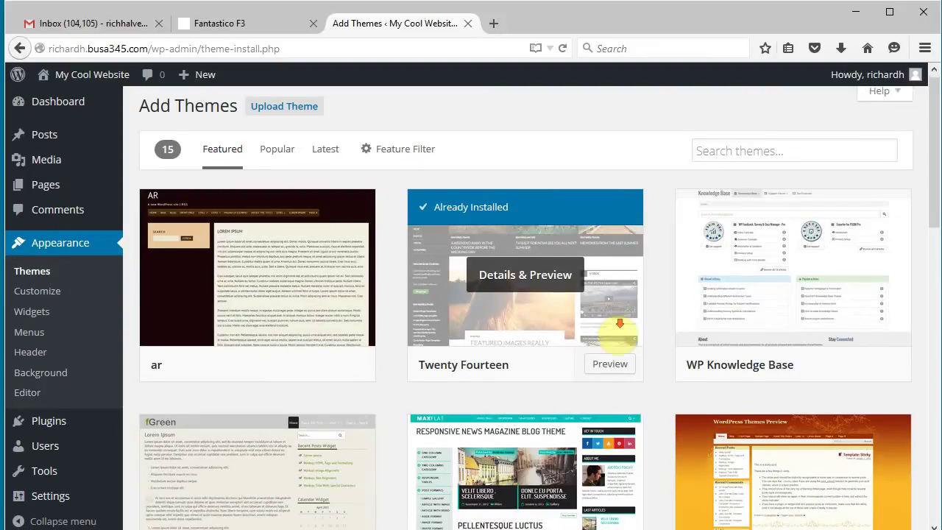
scroll(616, 335, "down", 10)
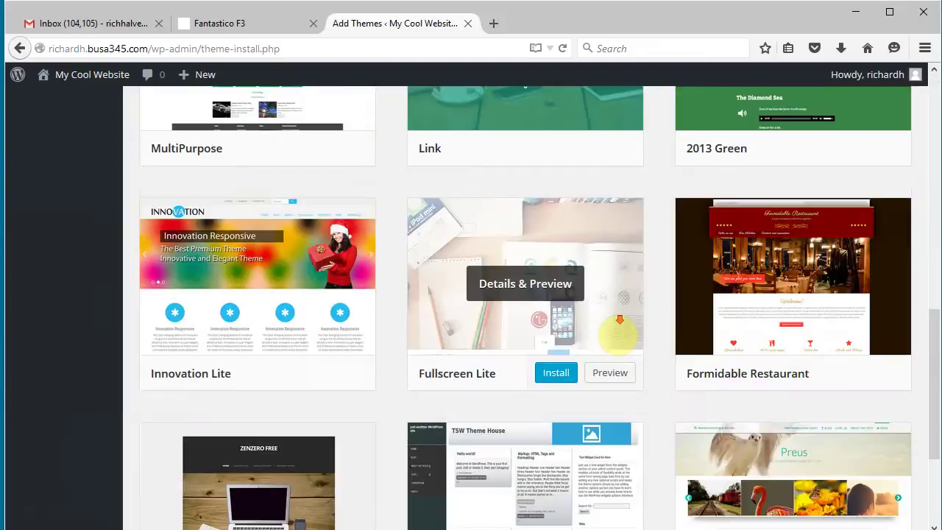
scroll(620, 321, "up", 1)
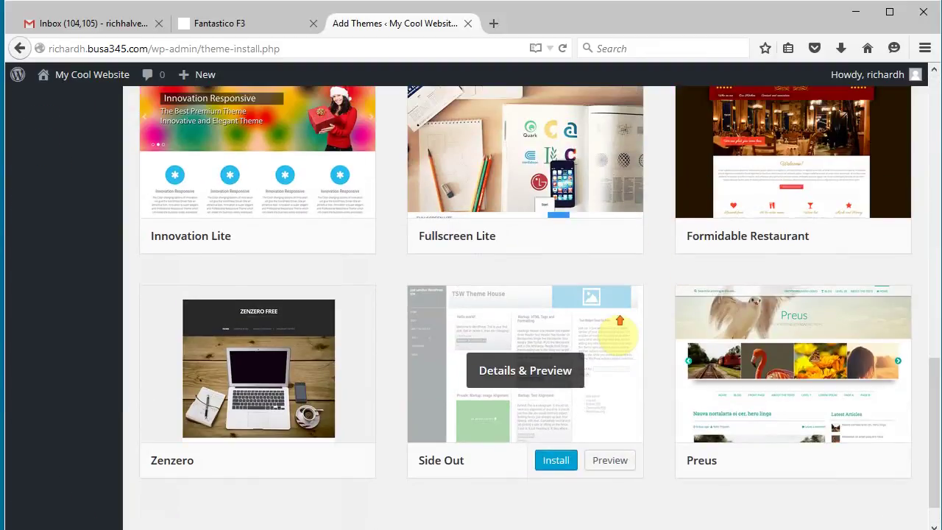
scroll(620, 322, "up", 10)
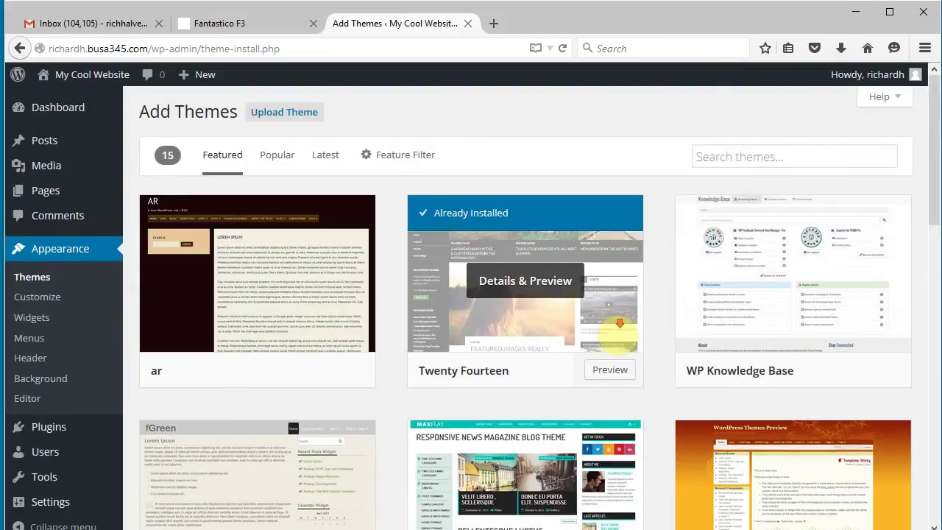
scroll(620, 324, "down", 1)
scroll(610, 336, "up", 1)
Switch to the Popular themes and scroll through the grid
left_click(279, 154)
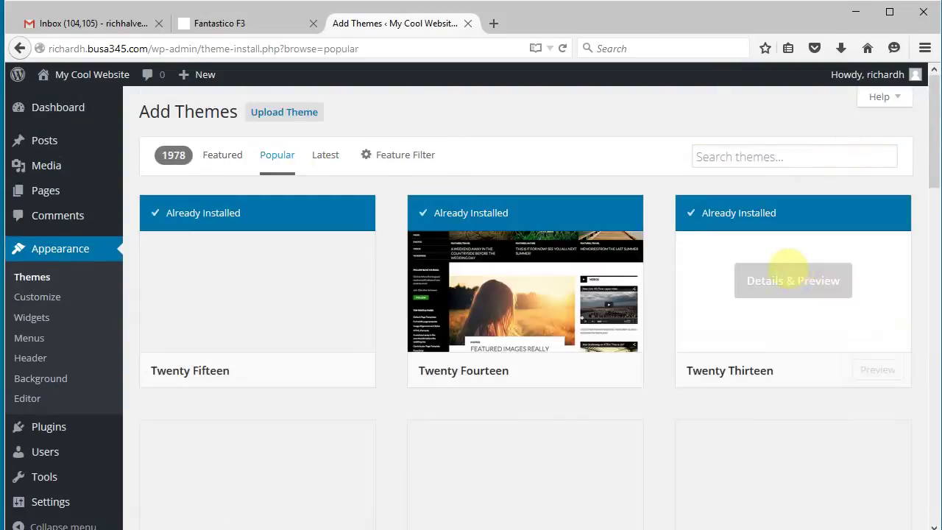
scroll(626, 331, "down", 3)
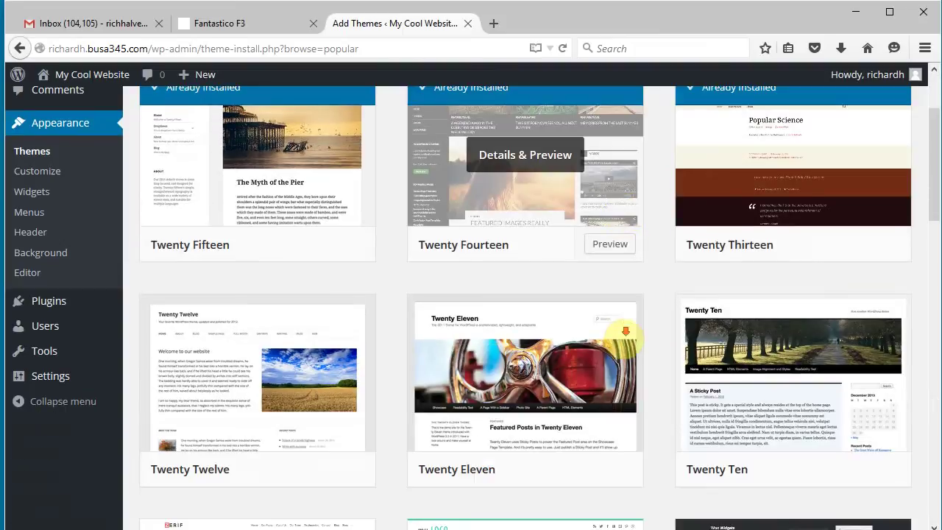
scroll(626, 332, "down", 15)
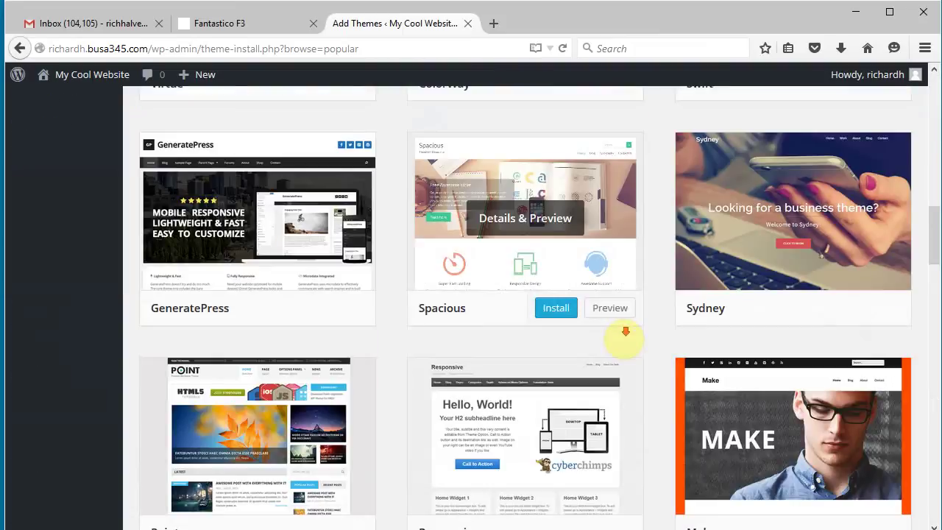
scroll(625, 331, "down", 10)
scroll(624, 340, "down", 4)
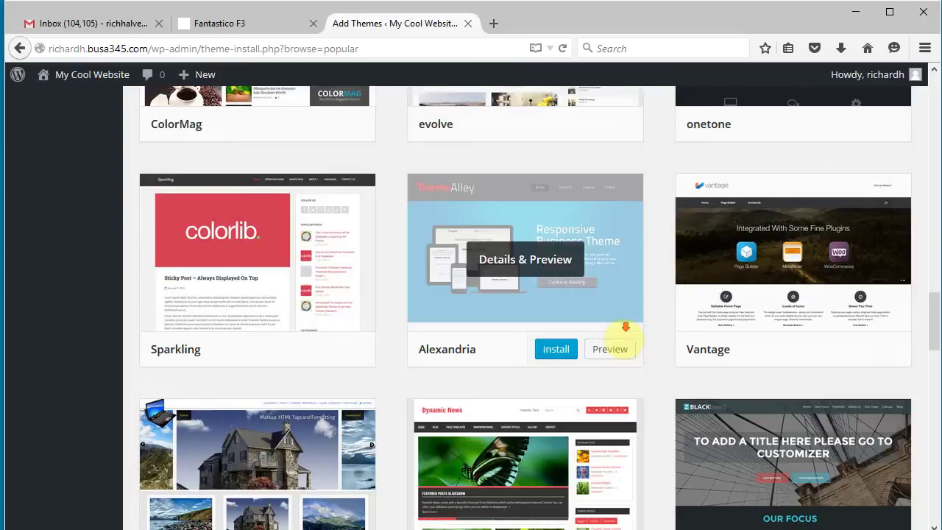
scroll(624, 340, "down", 10)
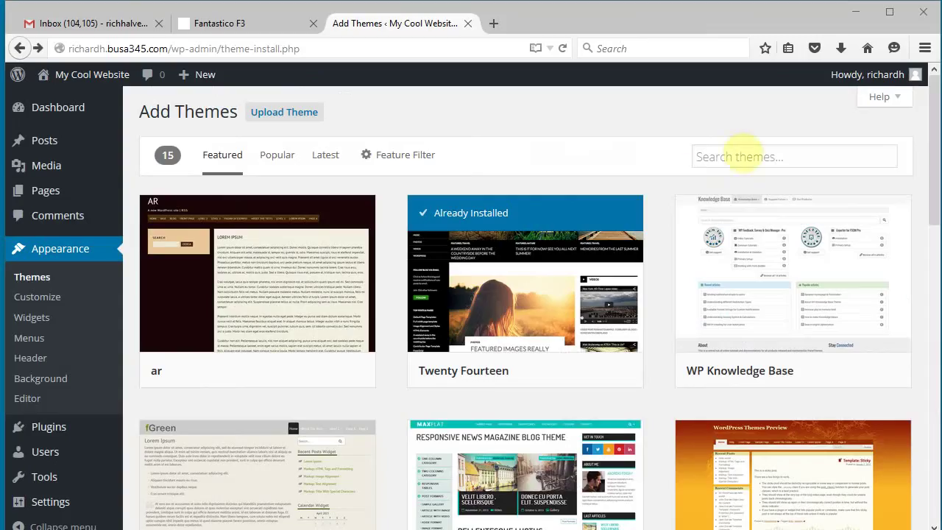
Search the themes for zeevision, preview the zeeVision theme, and come back to its search result
left_click(791, 158)
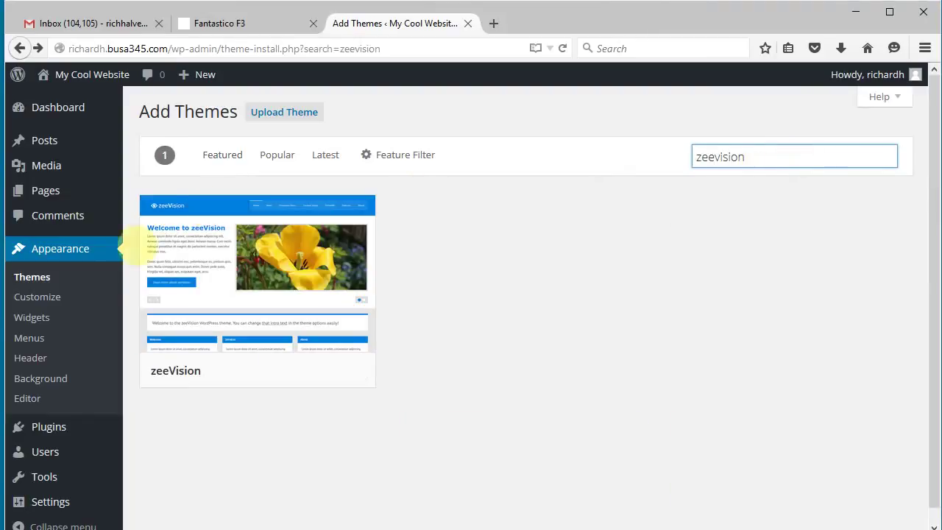
mouse_move(236, 235)
mouse_move(304, 383)
left_click(343, 370)
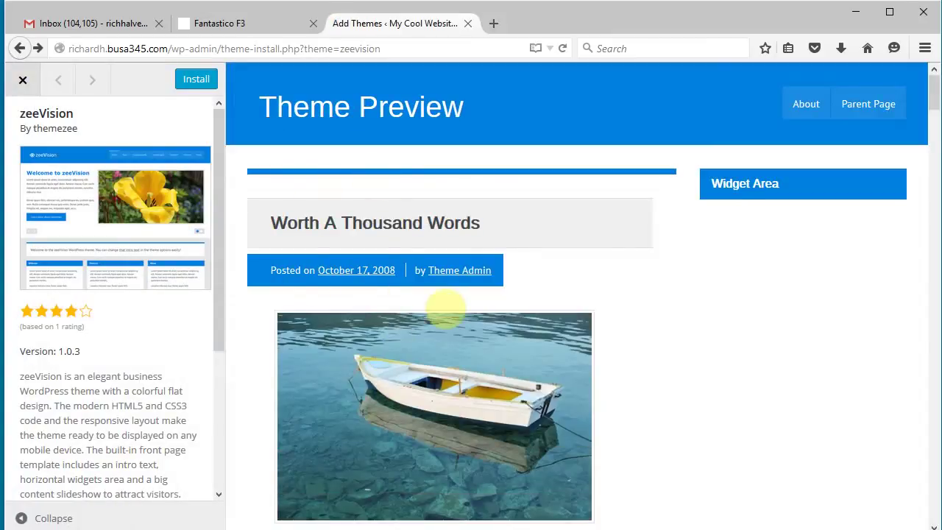
left_click(19, 48)
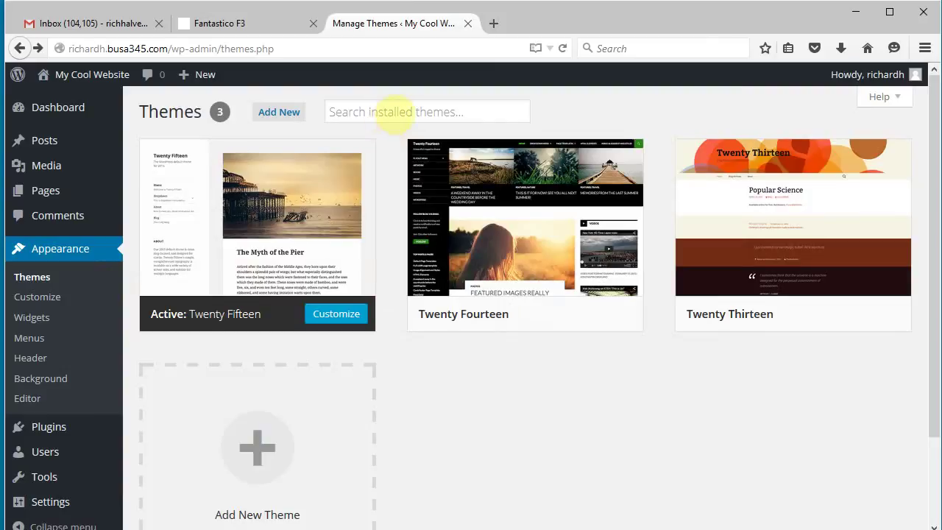
left_click(37, 48)
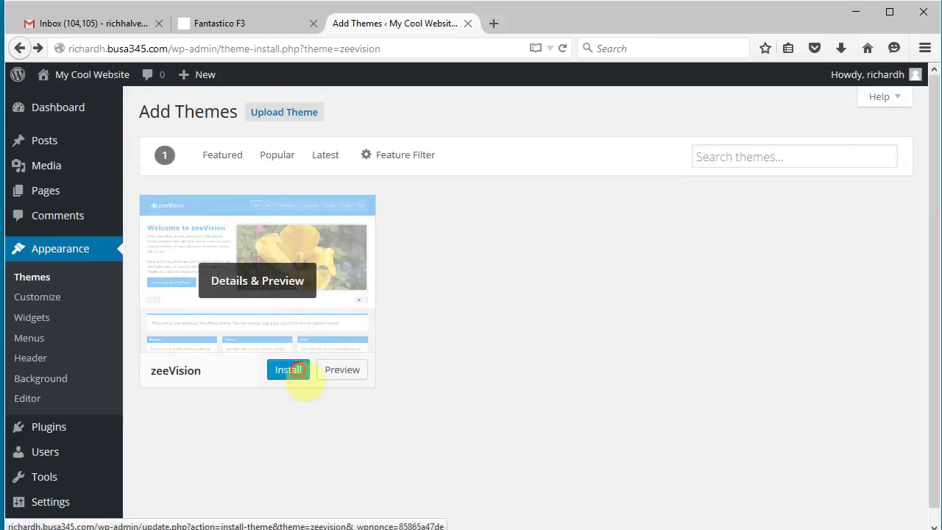
Install and activate zeeVision 1.0.3, view the live site, then return to the dashboard
left_click(291, 370)
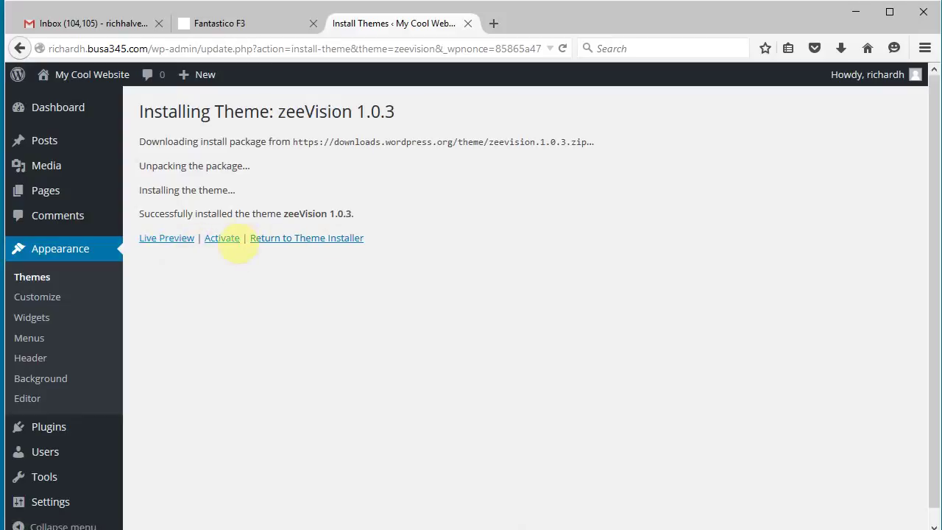
left_click(222, 239)
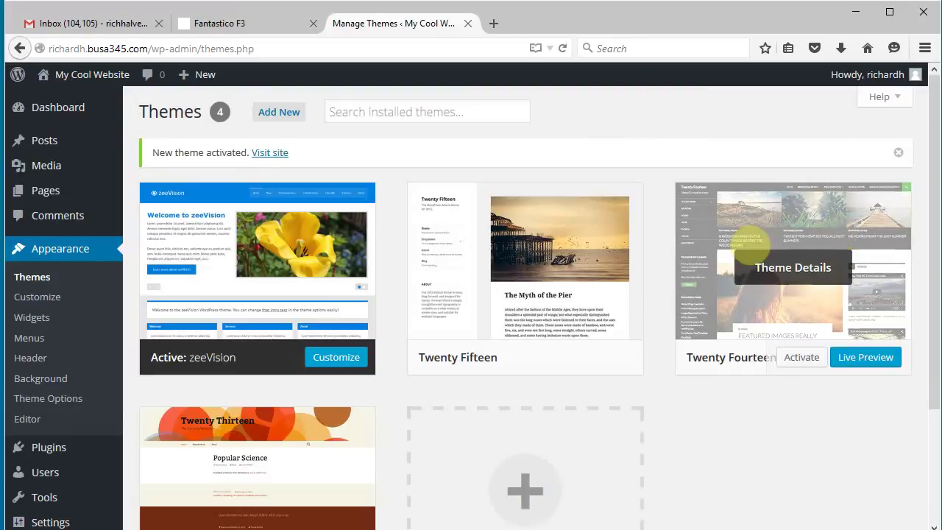
mouse_move(81, 87)
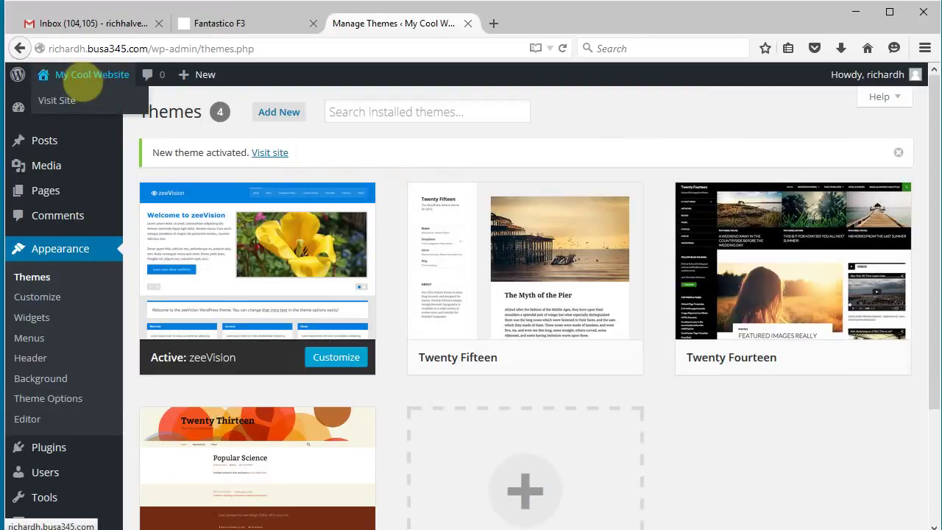
left_click(87, 86)
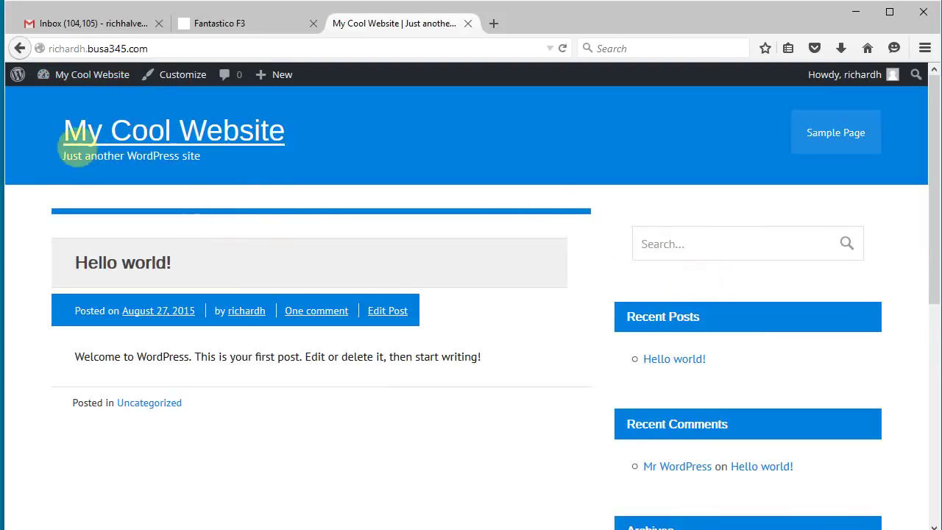
left_click(114, 84)
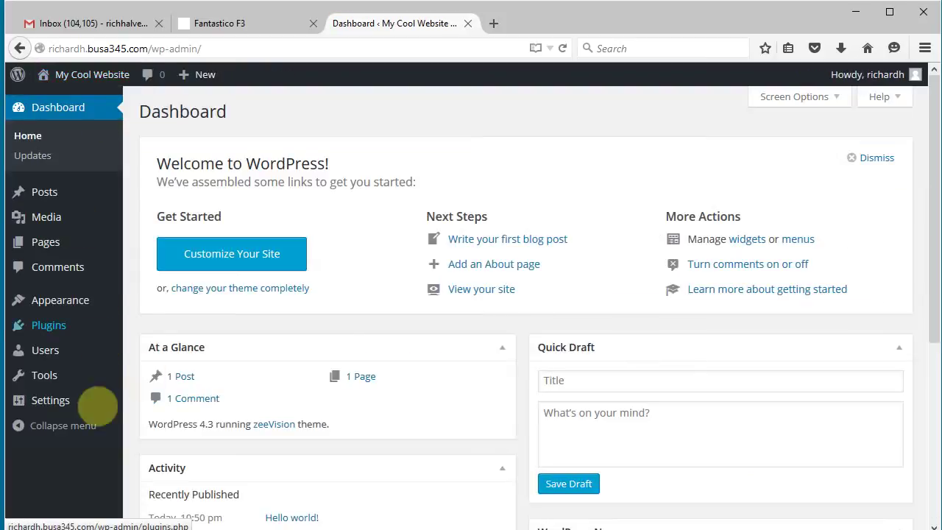
Open the Customizer from Appearance and bring up its Site Identity title and tagline settings
mouse_move(60, 308)
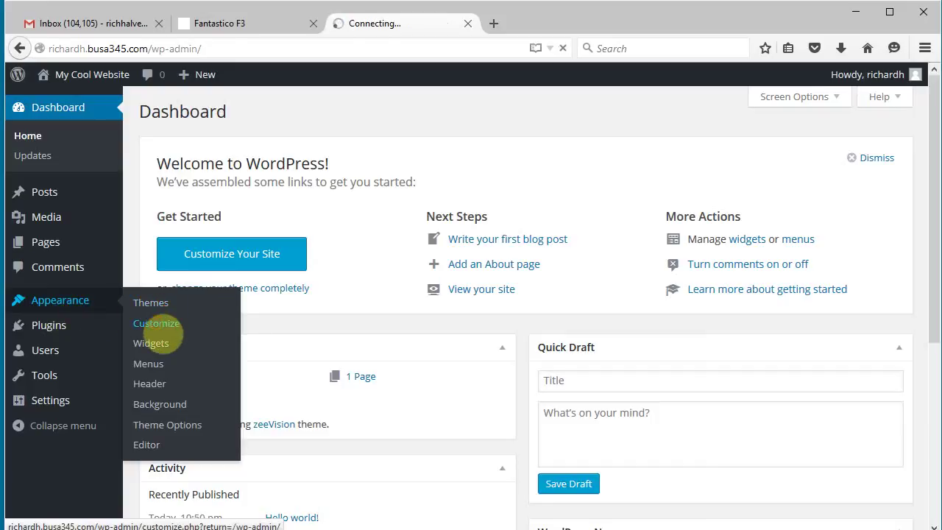
left_click(156, 323)
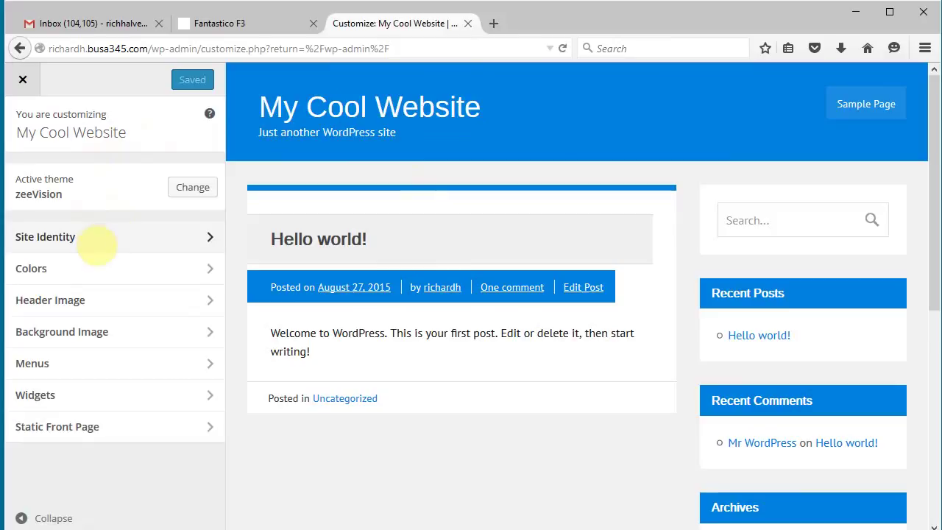
left_click(207, 234)
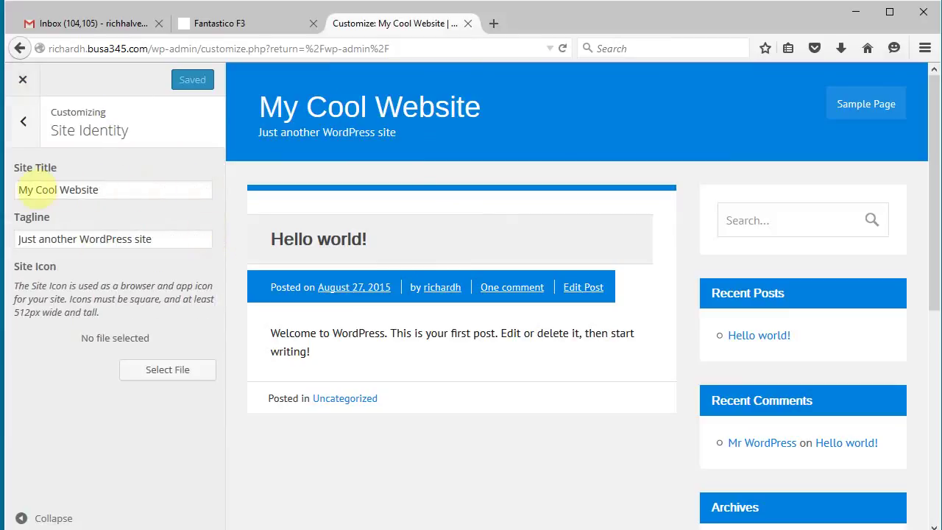
Retitle the site 'My Very Cool Website', set the tagline to the owner's BUSA 345 website line, and publish
left_click(35, 189)
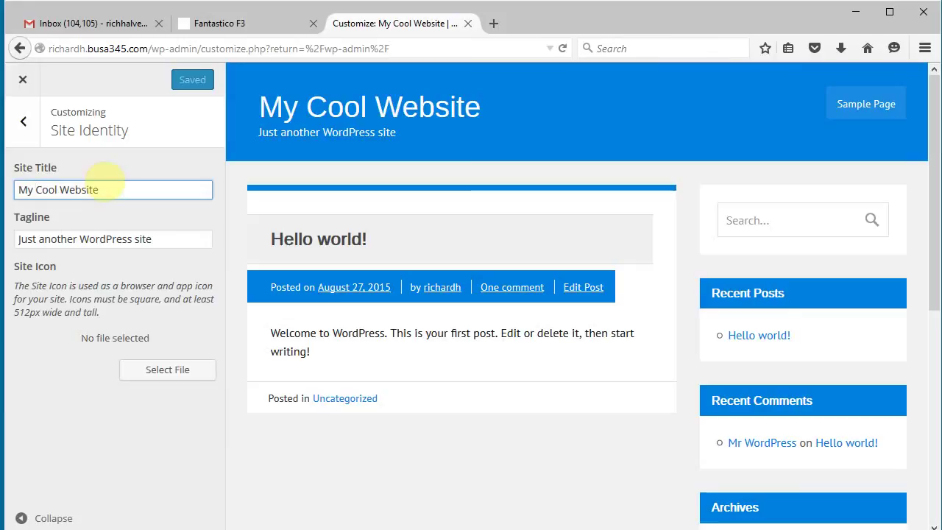
type("Very")
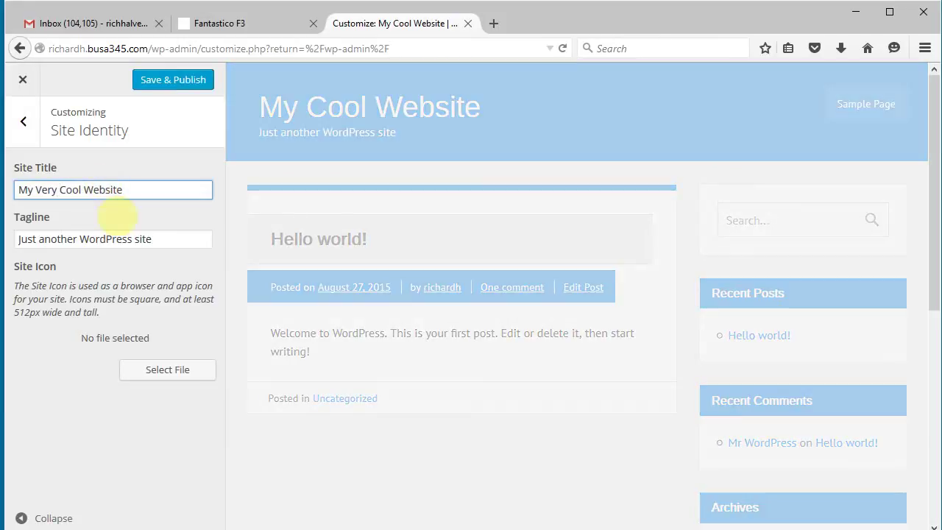
left_click_drag(165, 241, 9, 240)
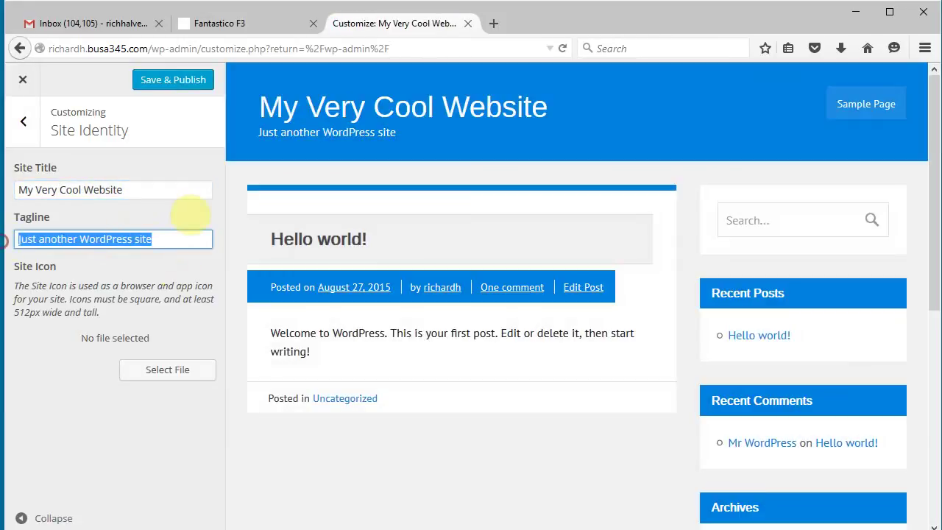
type("Rich")
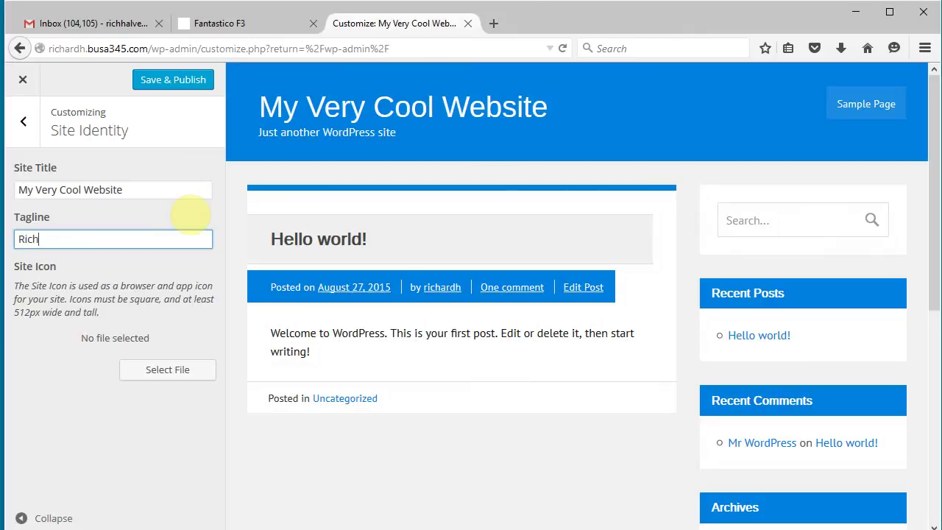
type(" Halverson's website for")
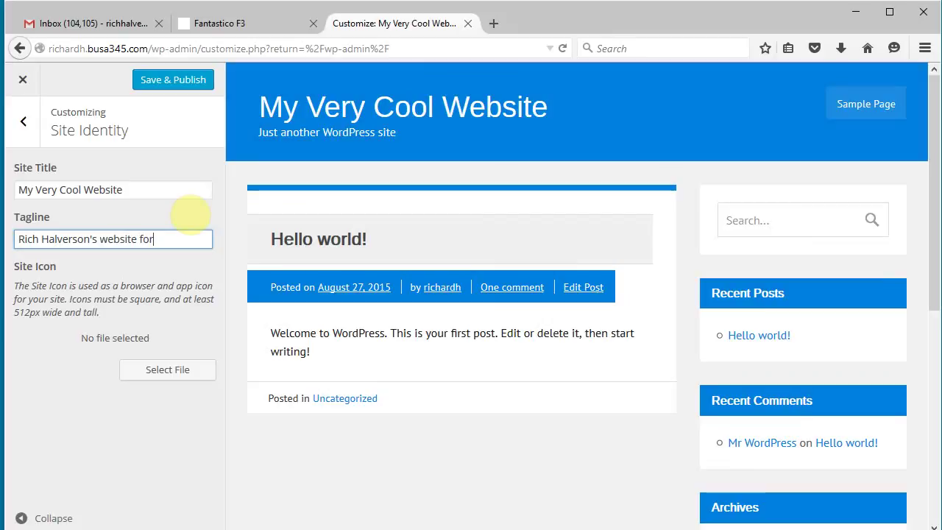
type(" BUSA")
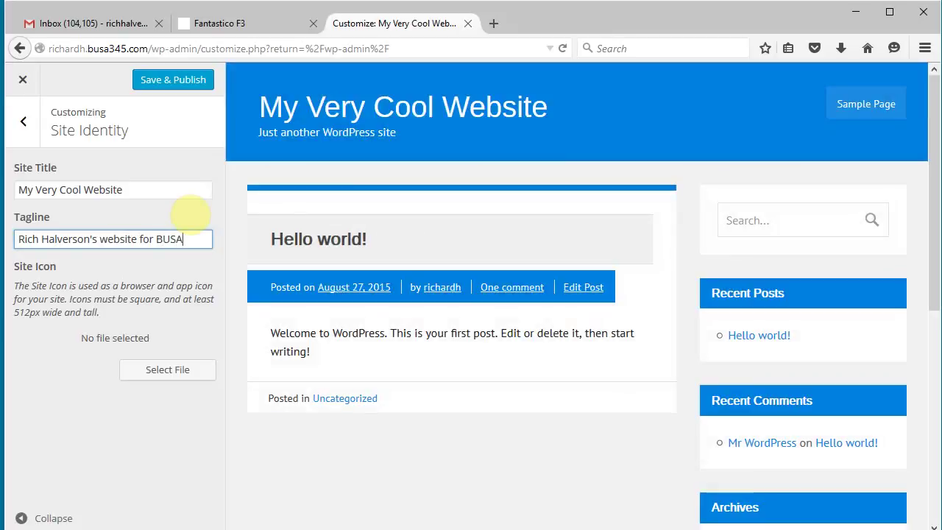
type(" 345")
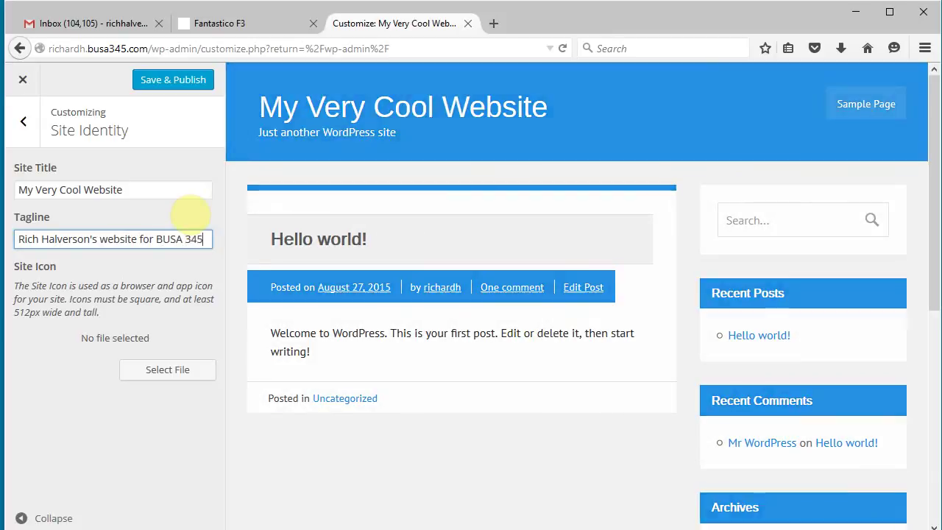
left_click(97, 412)
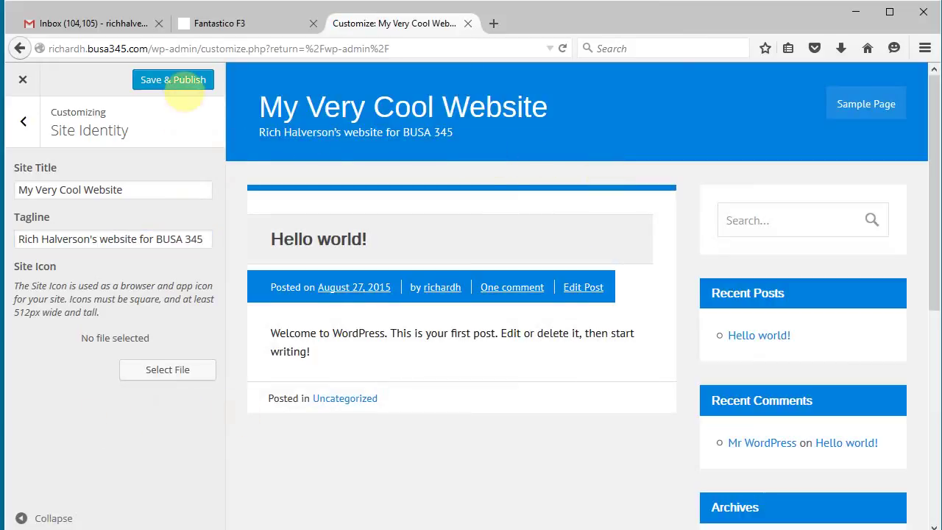
left_click(191, 82)
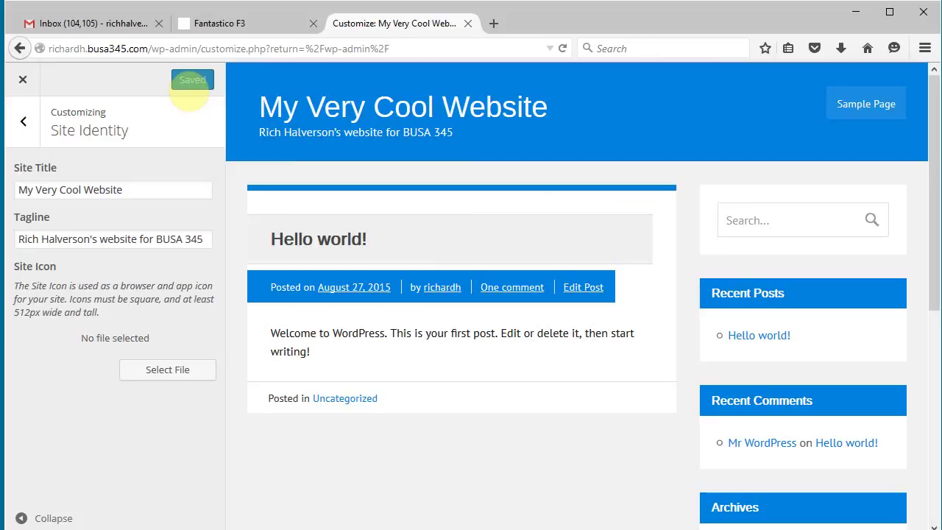
left_click(28, 84)
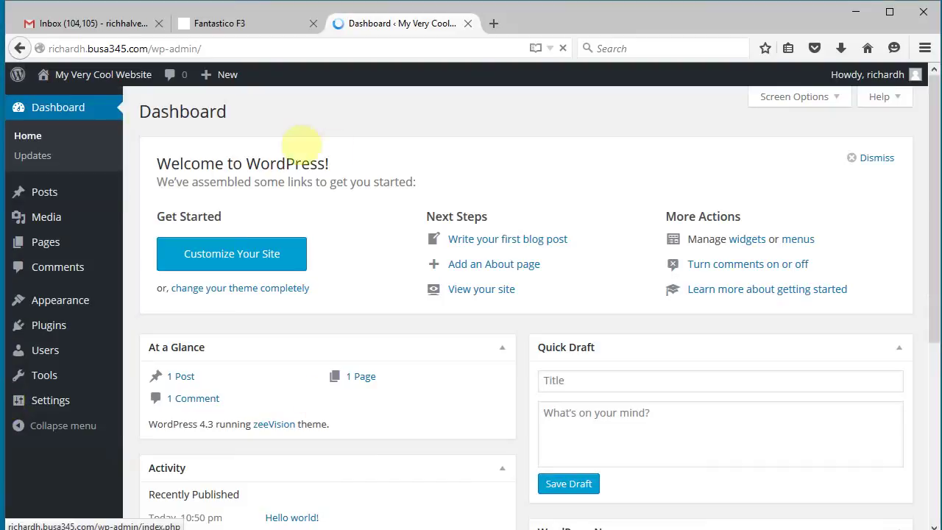
Visit the live site from the admin bar's site-name menu to see the new title and tagline
mouse_move(95, 74)
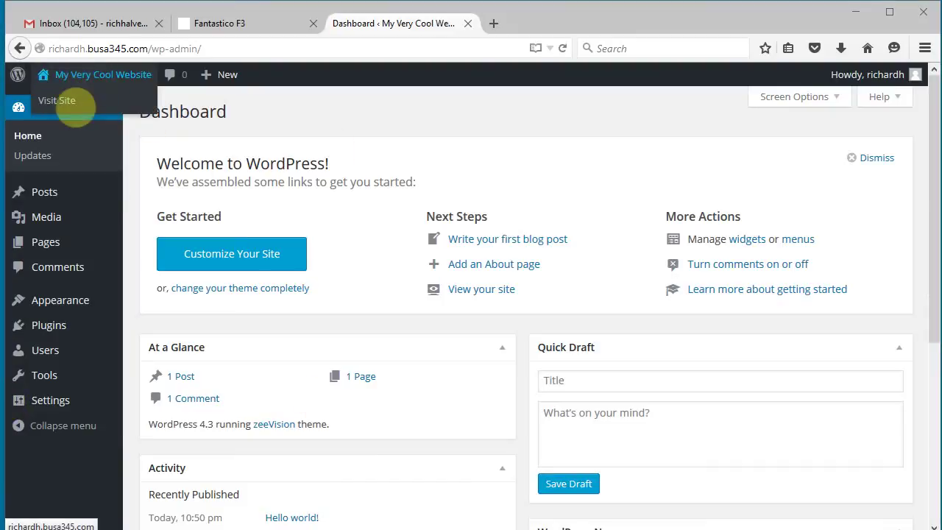
left_click(66, 101)
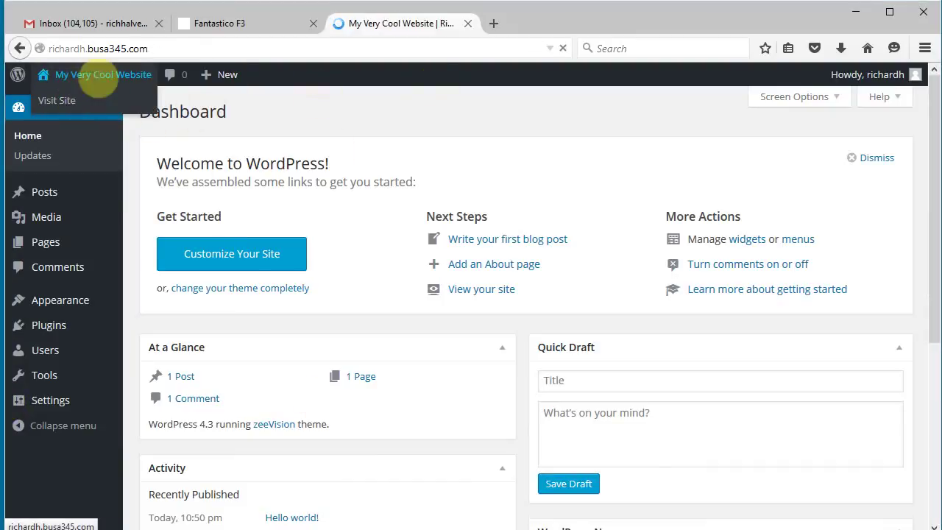